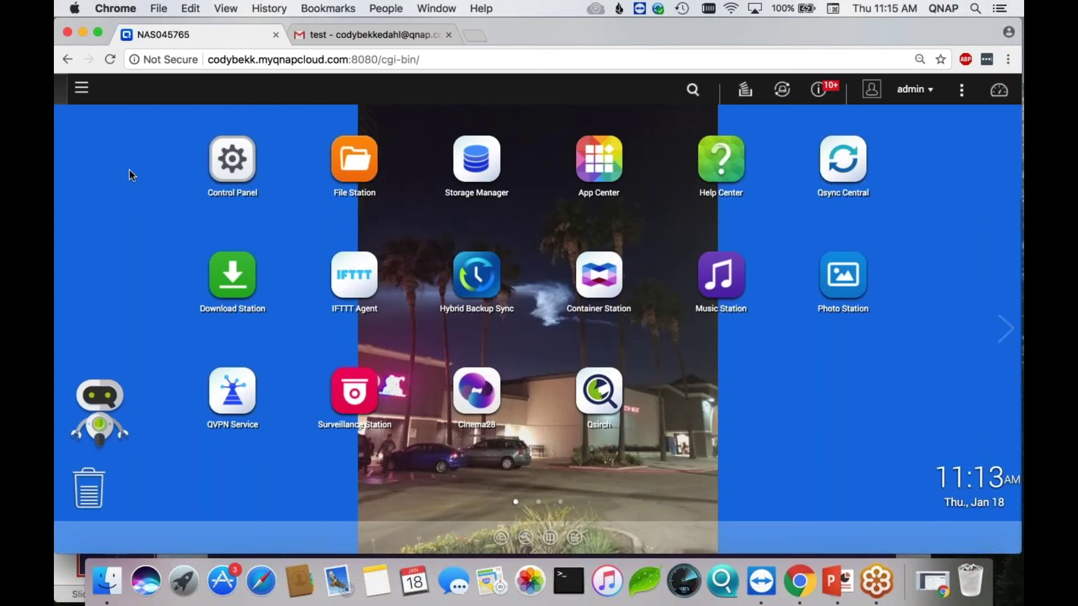
# - Find 'Qmail' with the desktop search and launch QmailAgent to its Inbox
pyautogui.click(83, 91)
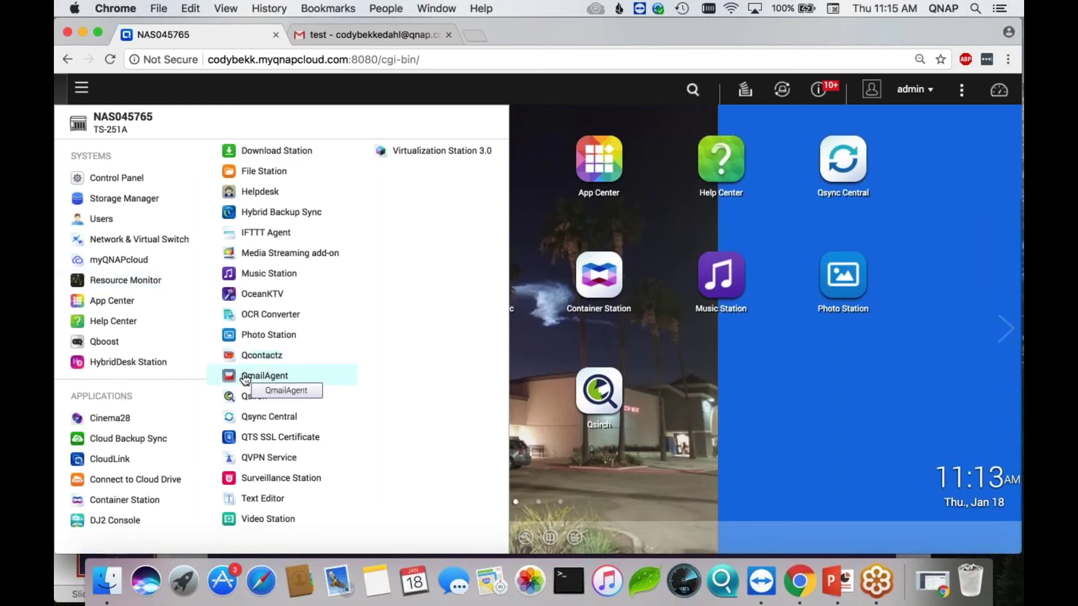
pyautogui.click(81, 88)
pyautogui.click(693, 90)
pyautogui.write('Qmail')
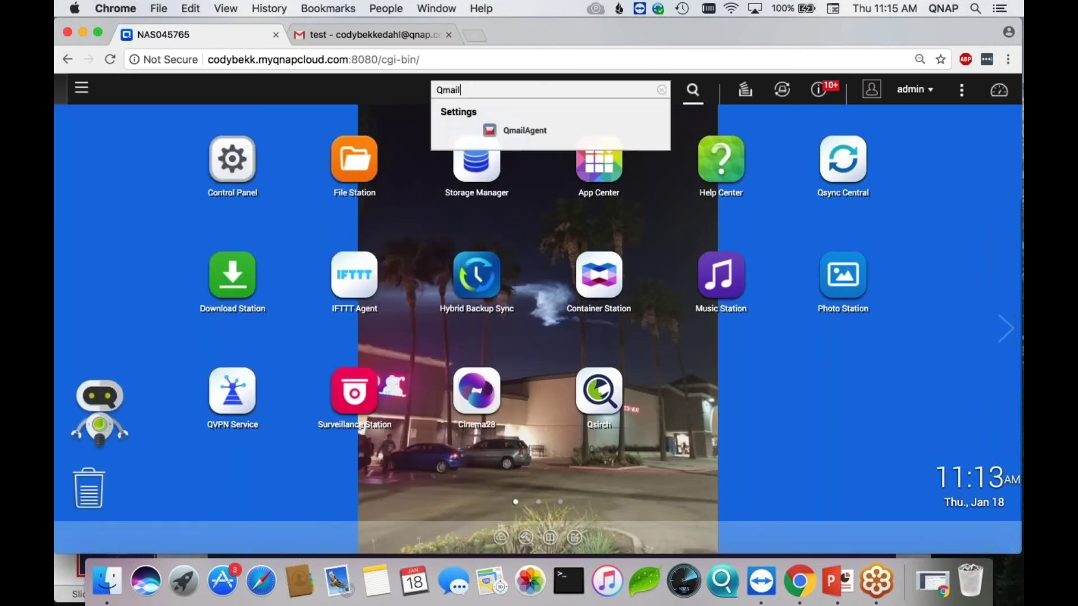
pyautogui.click(498, 131)
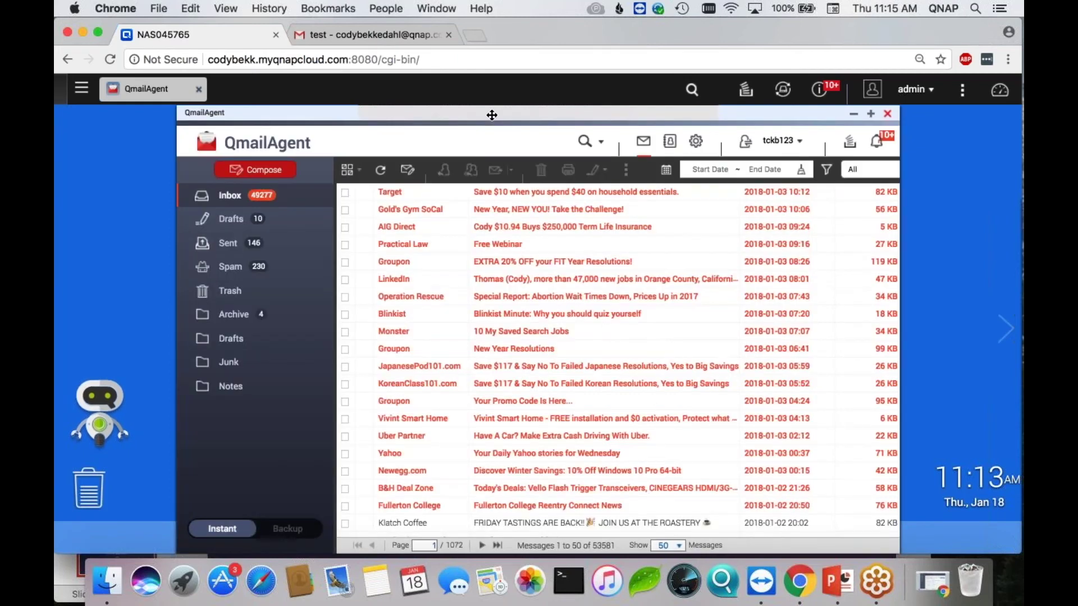
pyautogui.moveTo(486, 114); pyautogui.dragTo(436, 104)
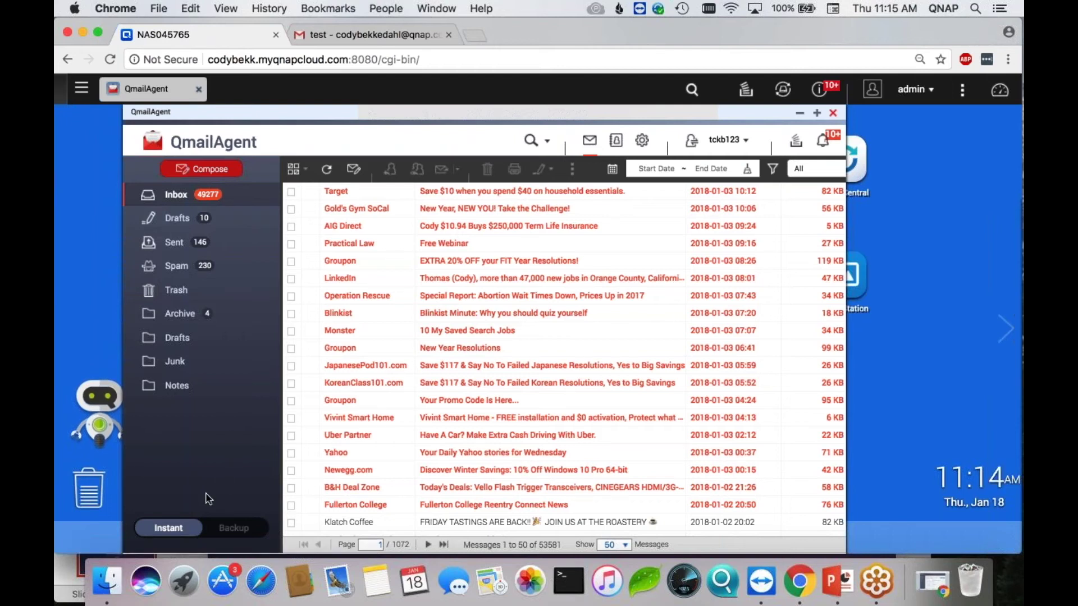
pyautogui.moveTo(220, 534)
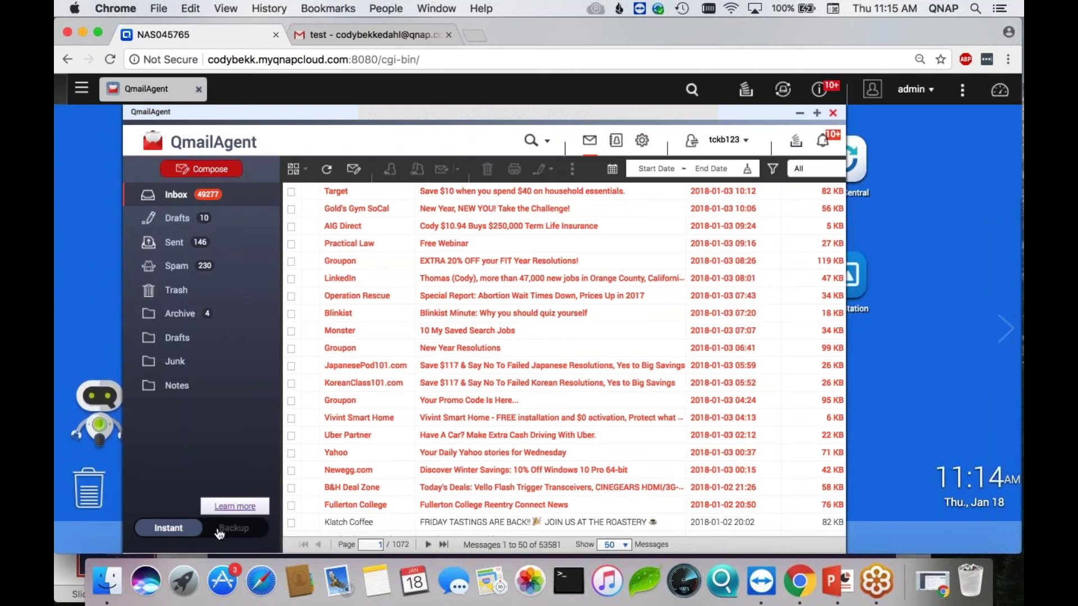
pyautogui.click(220, 534)
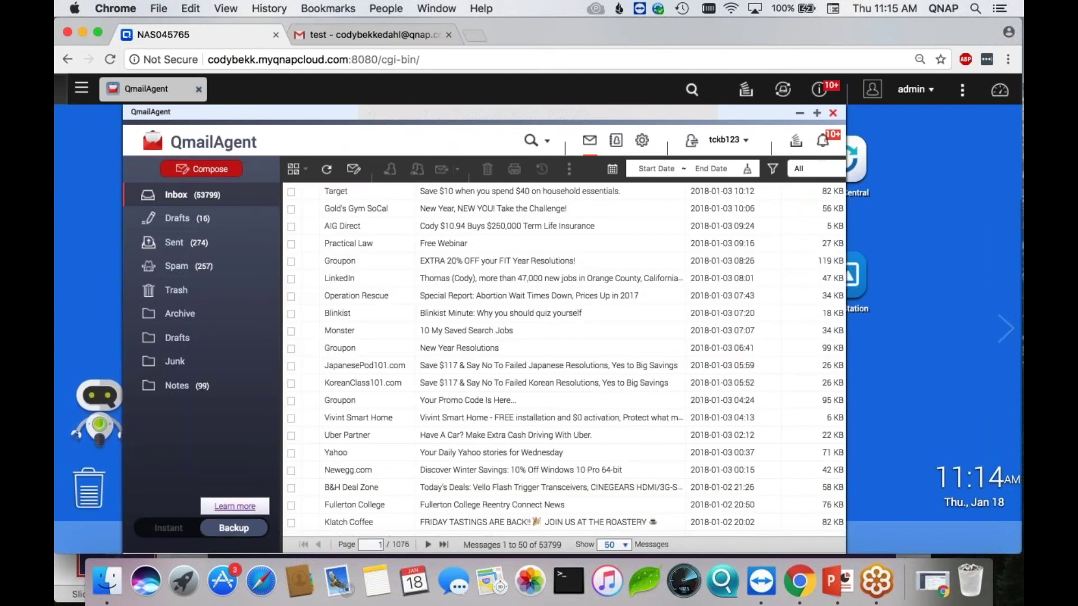
pyautogui.moveTo(168, 533)
pyautogui.click(168, 530)
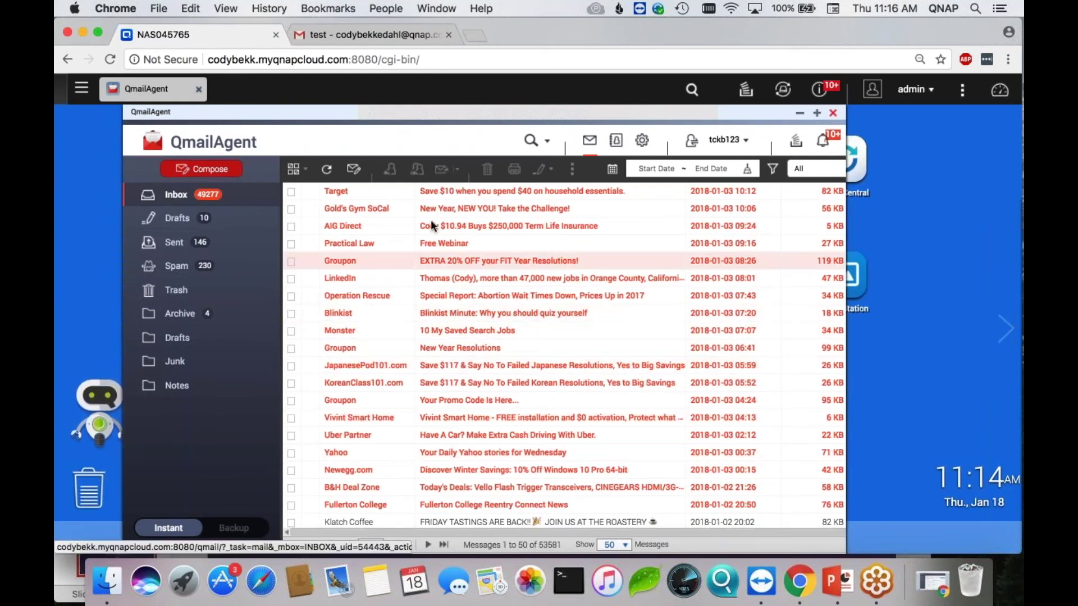
pyautogui.click(298, 169)
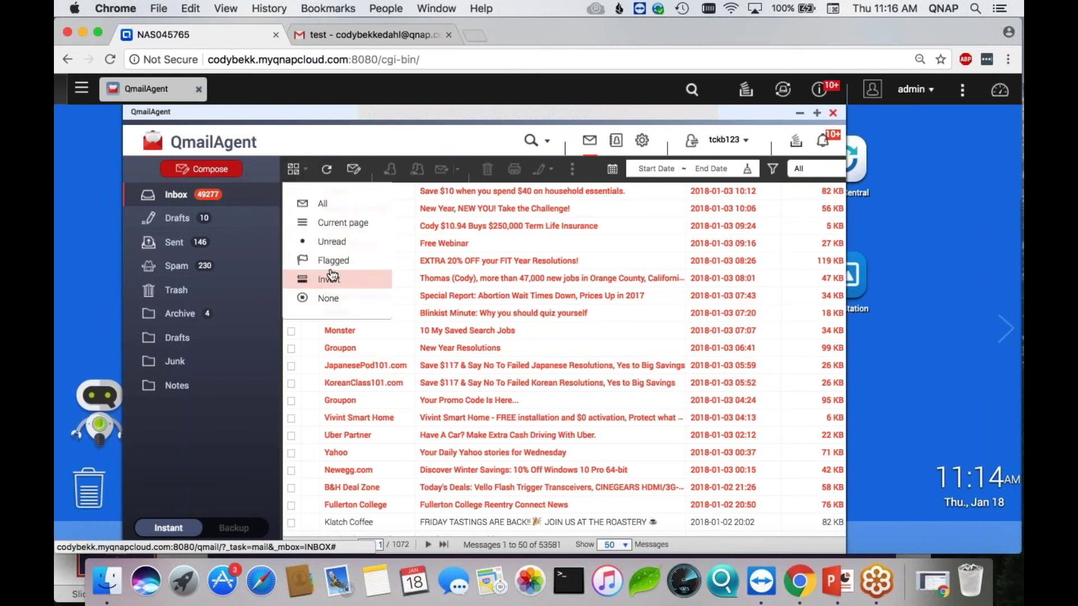
pyautogui.click(294, 173)
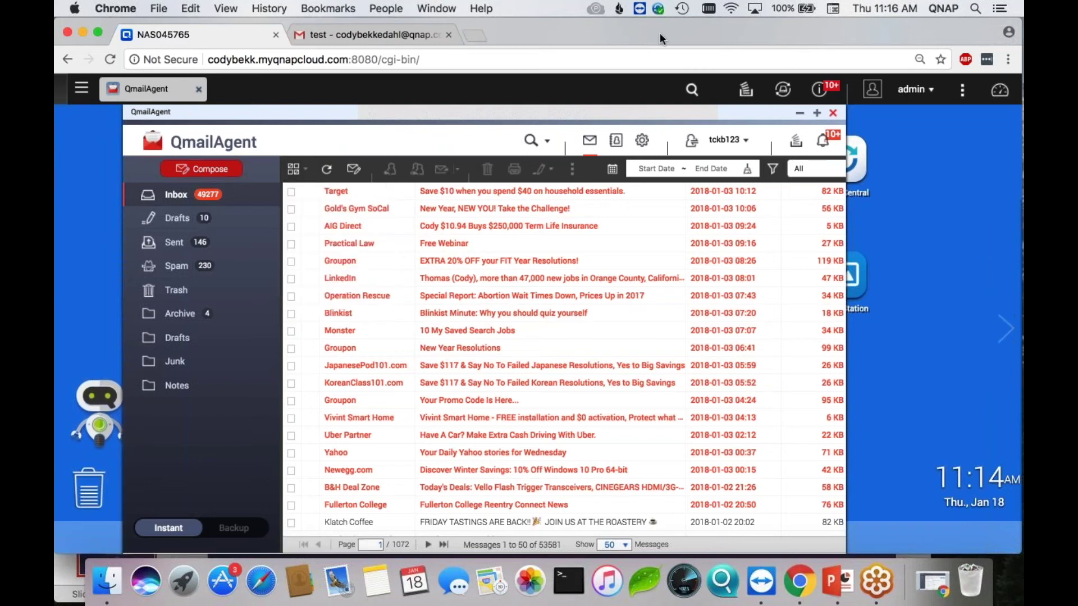
pyautogui.moveTo(641, 28); pyautogui.dragTo(619, 28)
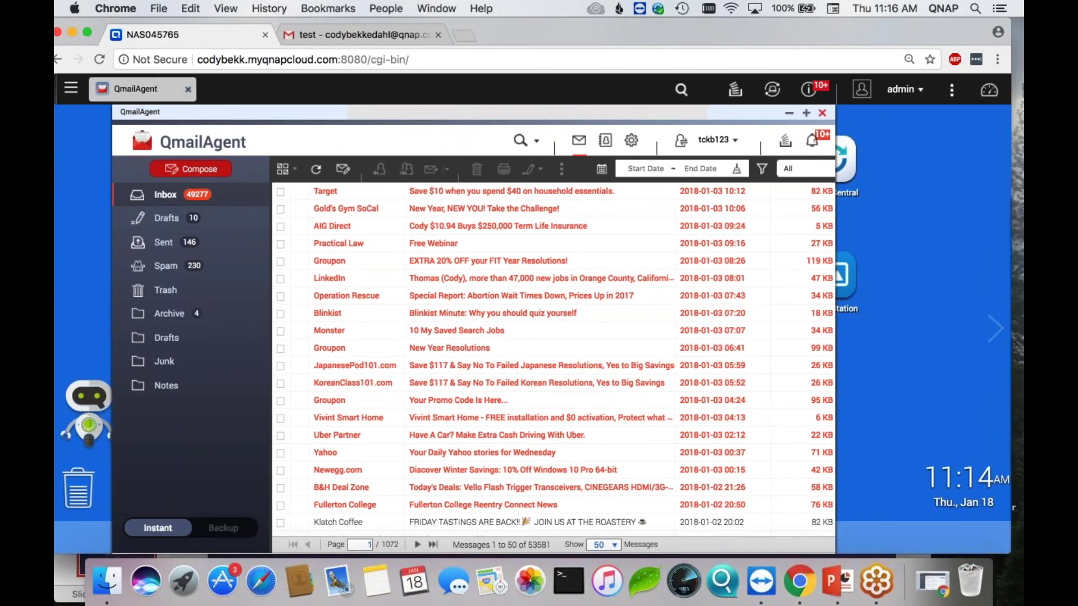
# - From the account dropdown, choose Add Account to reach the email provider list
pyautogui.click(730, 145)
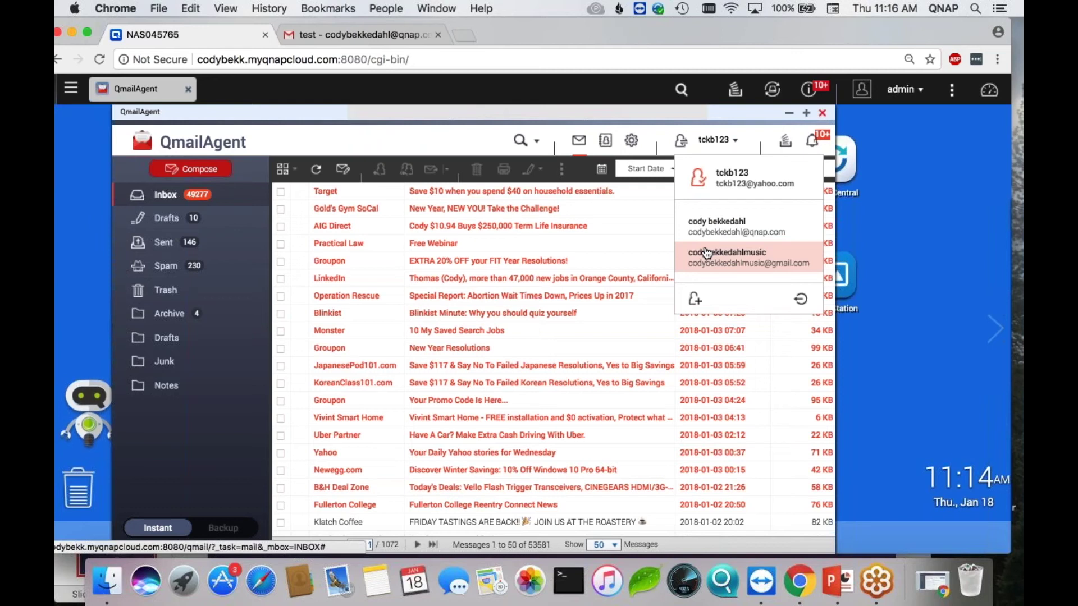
pyautogui.click(695, 301)
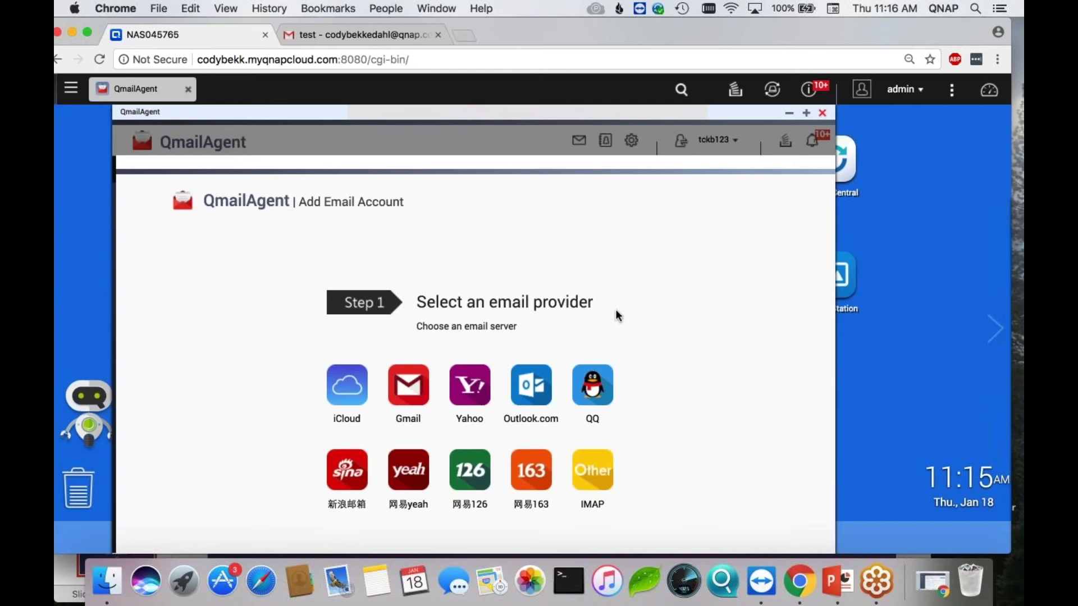
# - Add an Outlook.com account with its display name, suggested email address and password
pyautogui.click(538, 383)
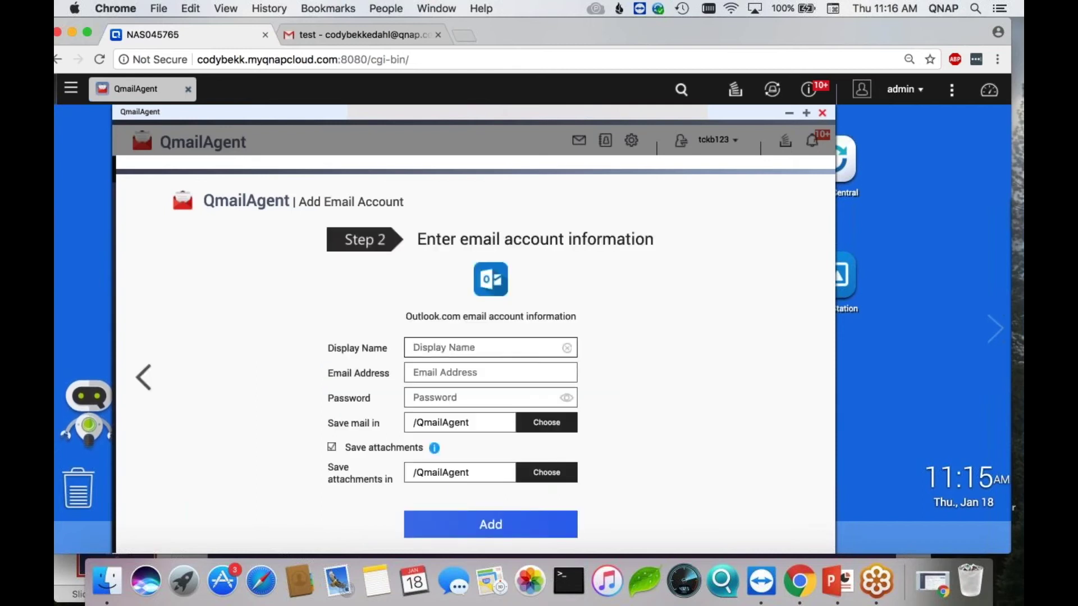
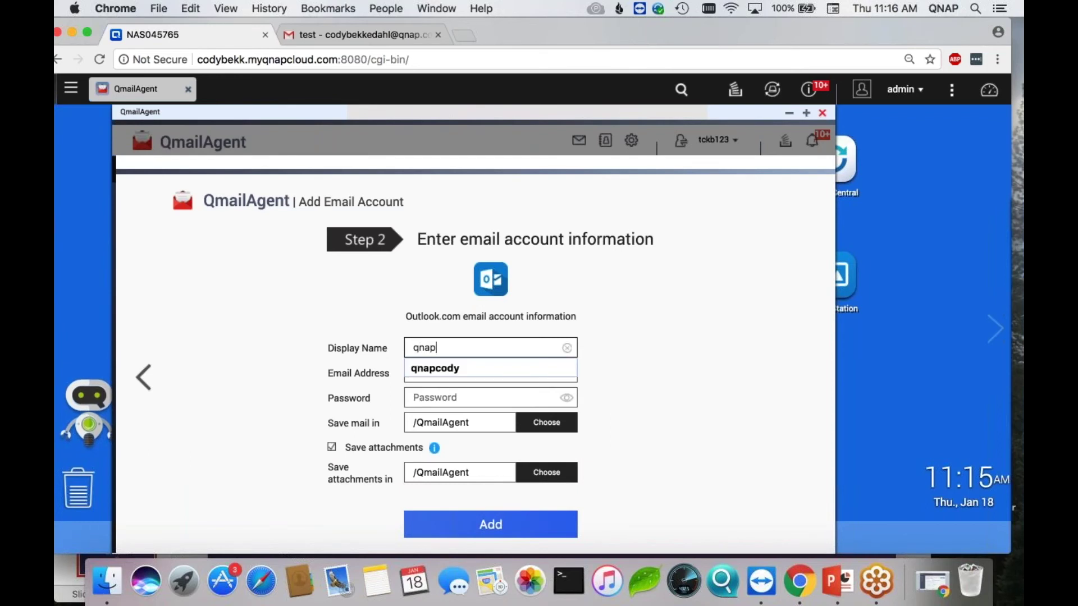
pyautogui.press('Tab')
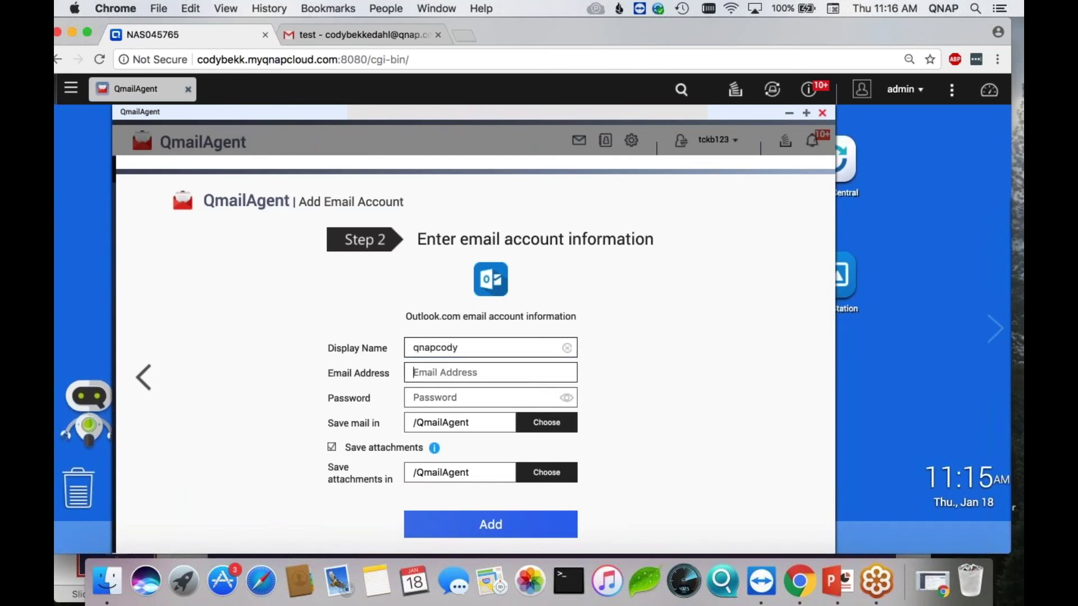
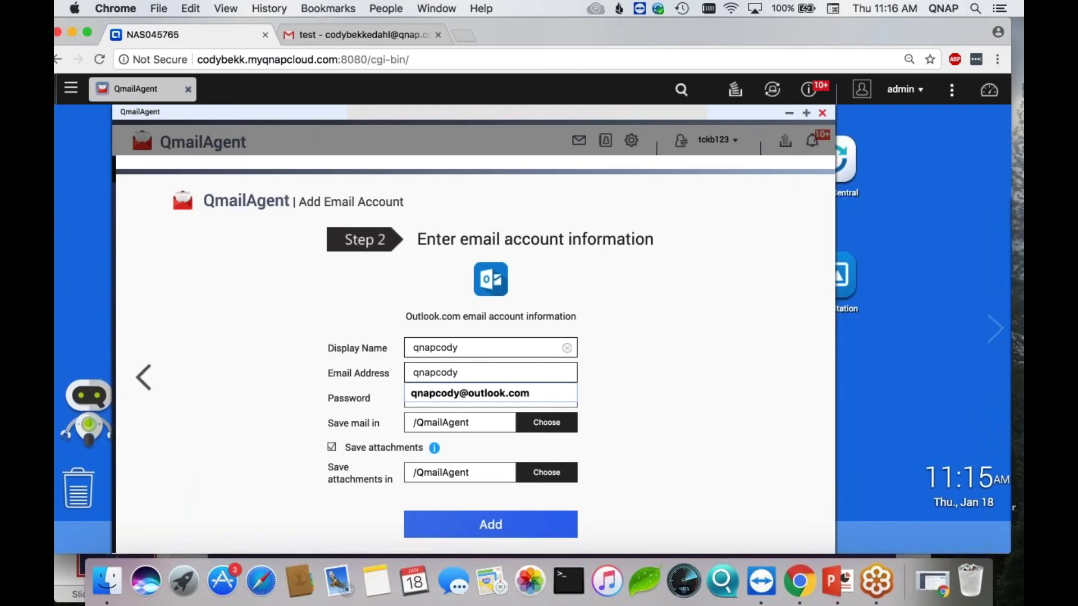
pyautogui.press('Down')
pyautogui.press('Return')
pyautogui.click(480, 392)
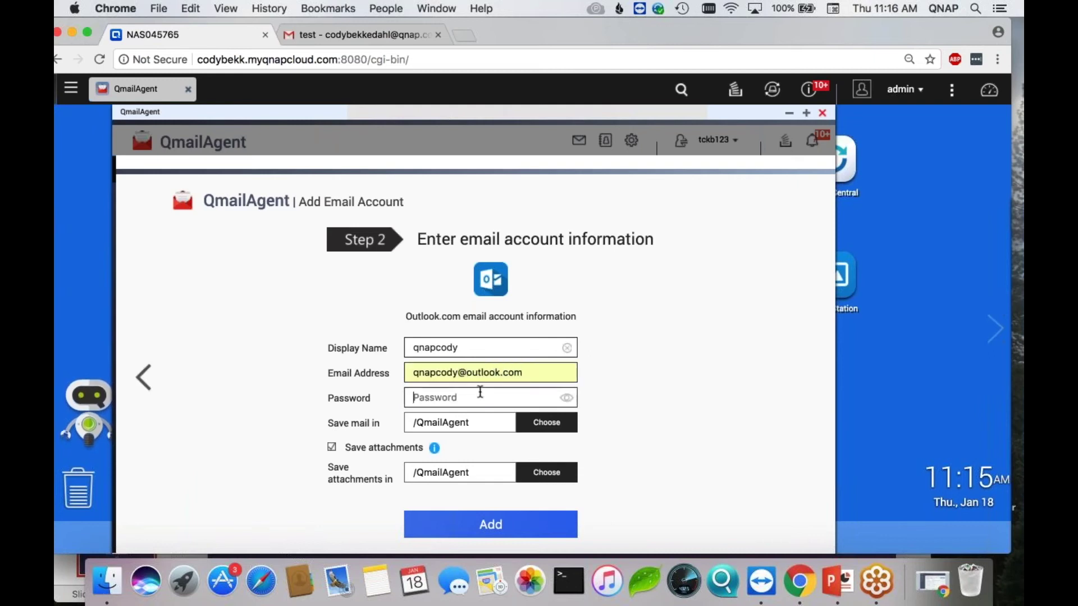
pyautogui.write('*****')
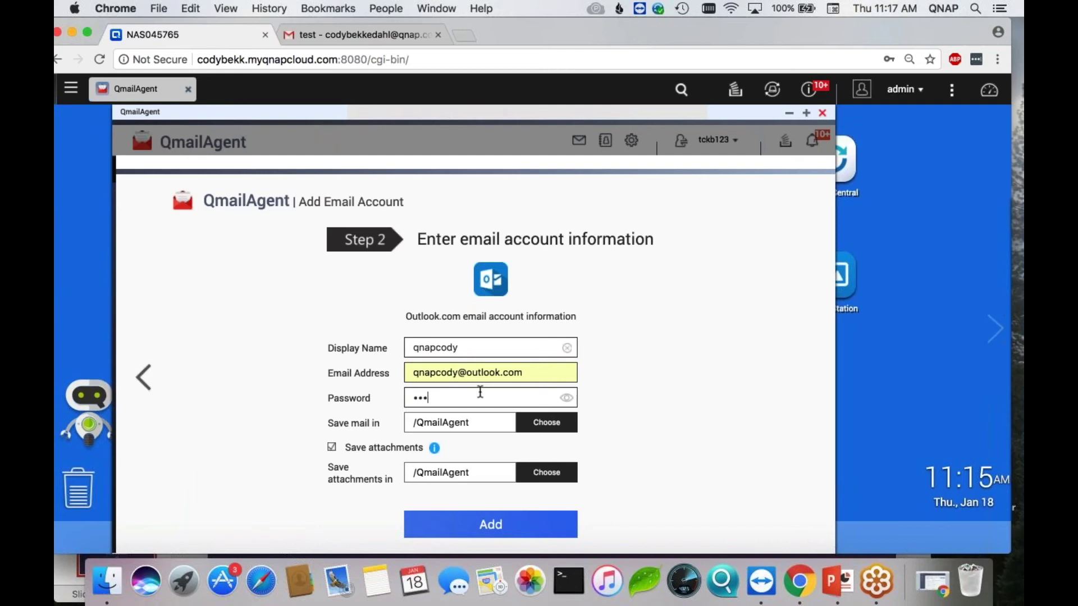
pyautogui.write('*******')
pyautogui.click(484, 533)
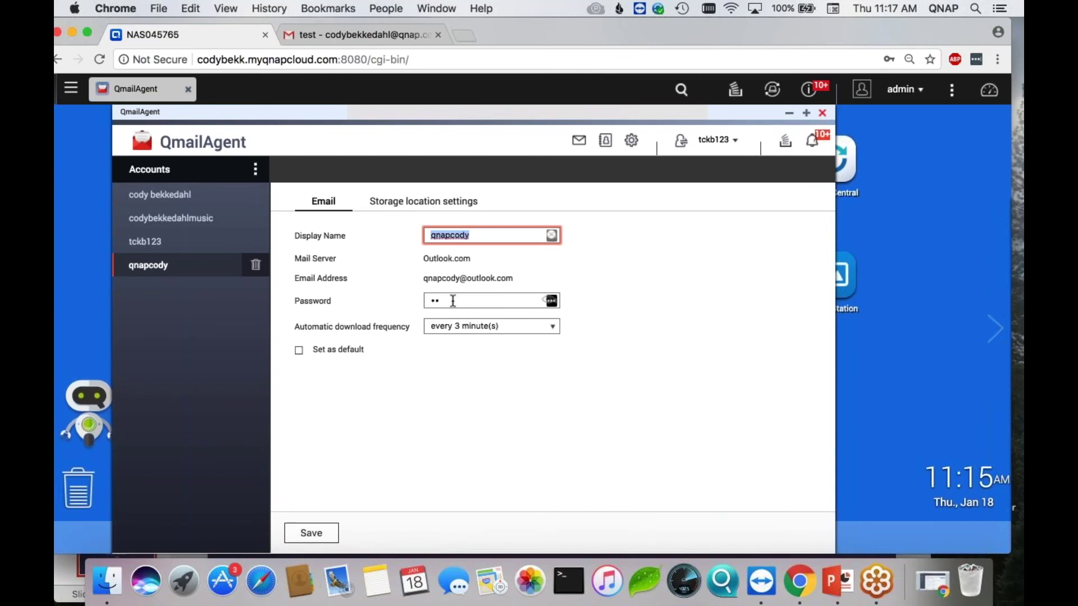
# - Re-enter the Outlook.com password, keep the 3-minute download interval, and save the account settings
pyautogui.press('Tab')
pyautogui.press('BackSpace')
pyautogui.write('•••••')
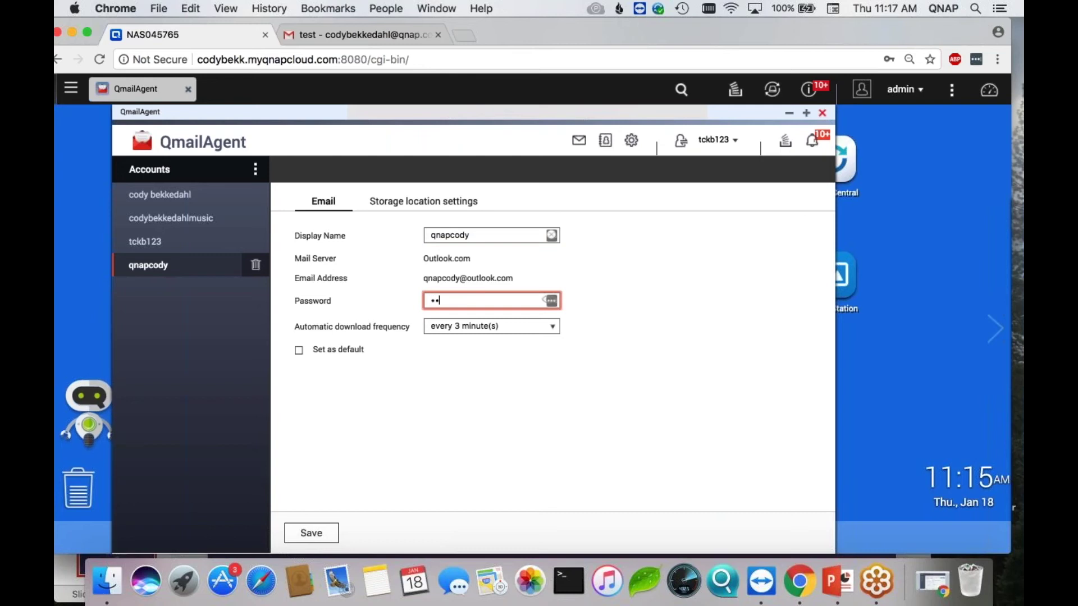
pyautogui.write('•••••••')
pyautogui.click(508, 327)
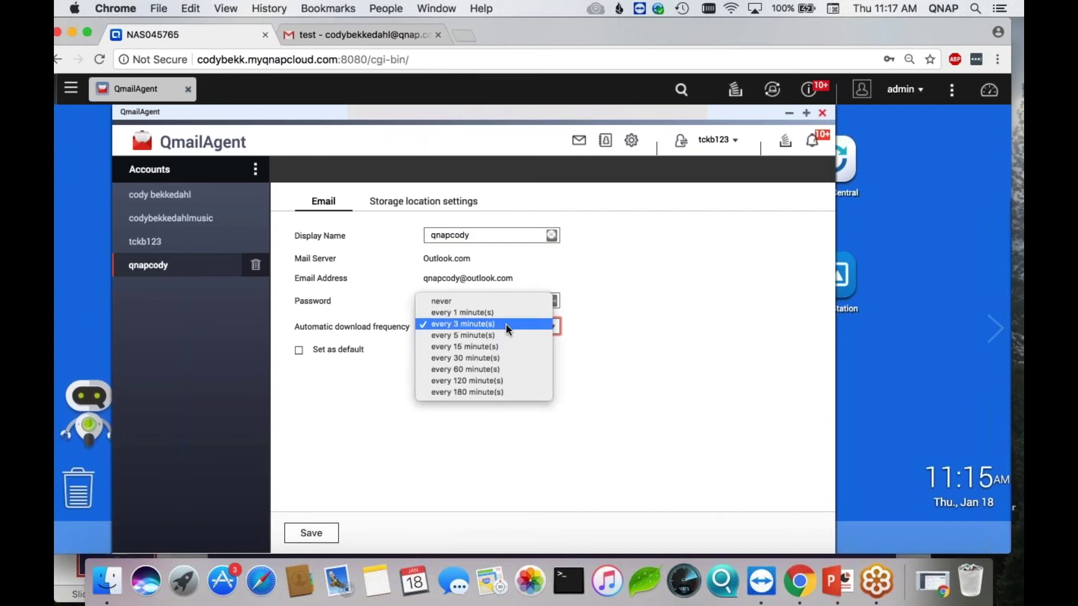
pyautogui.click(507, 324)
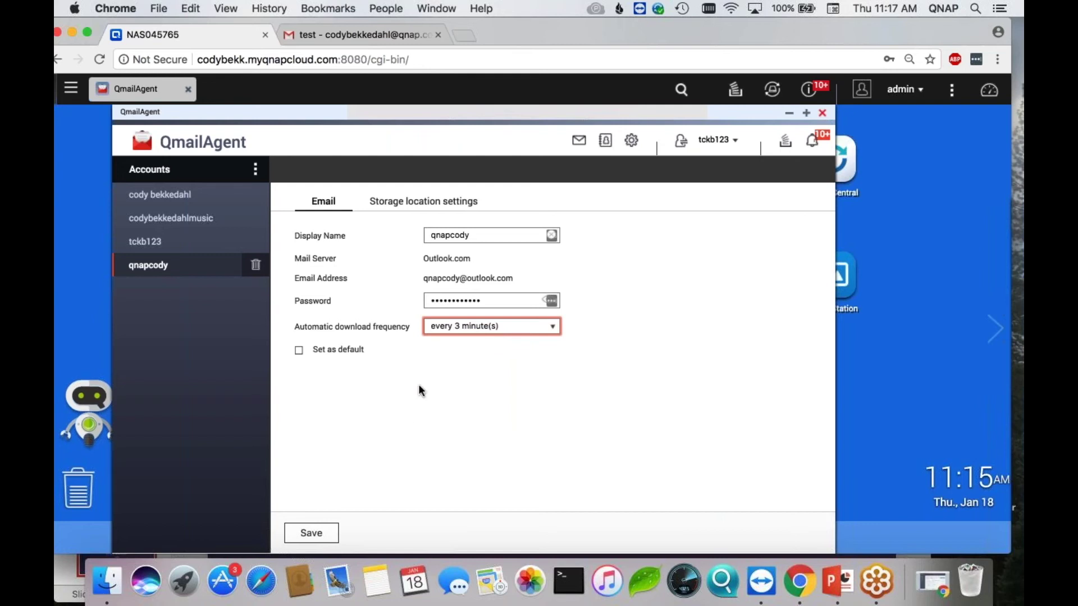
pyautogui.click(321, 531)
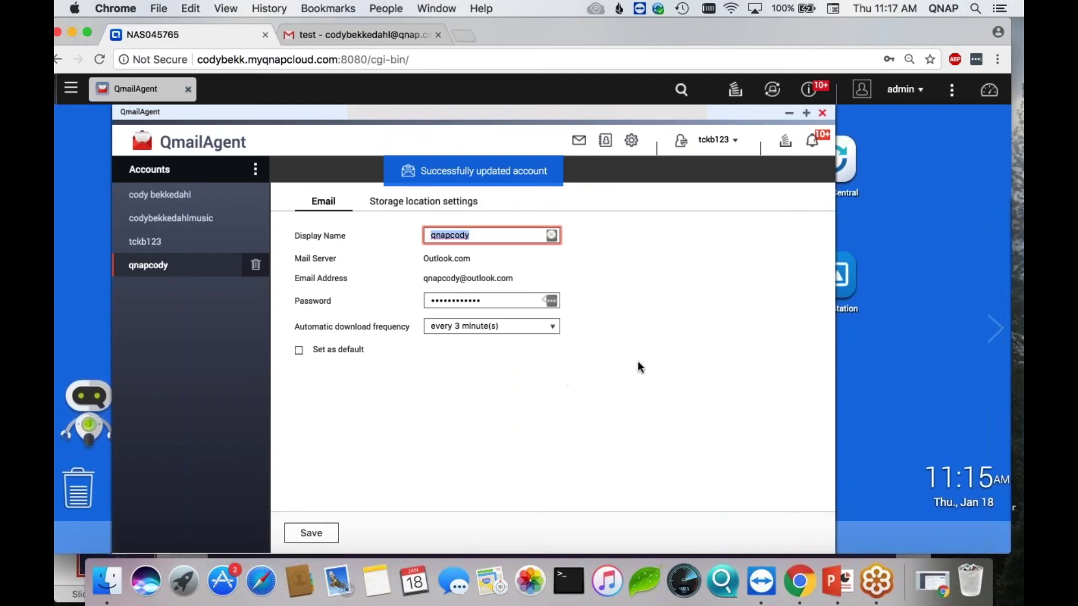
pyautogui.click(731, 145)
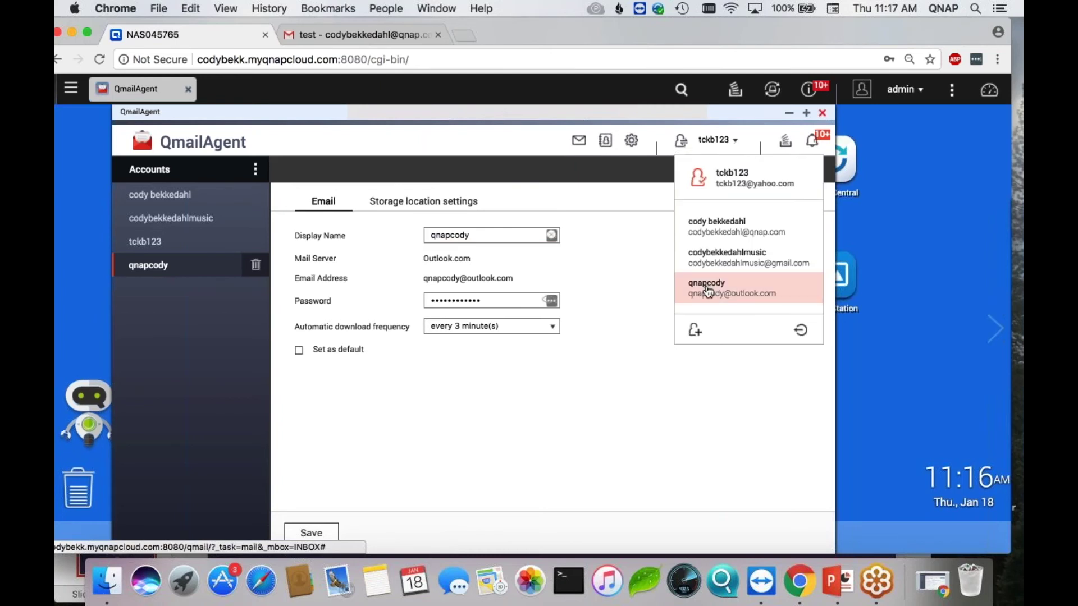
pyautogui.click(722, 143)
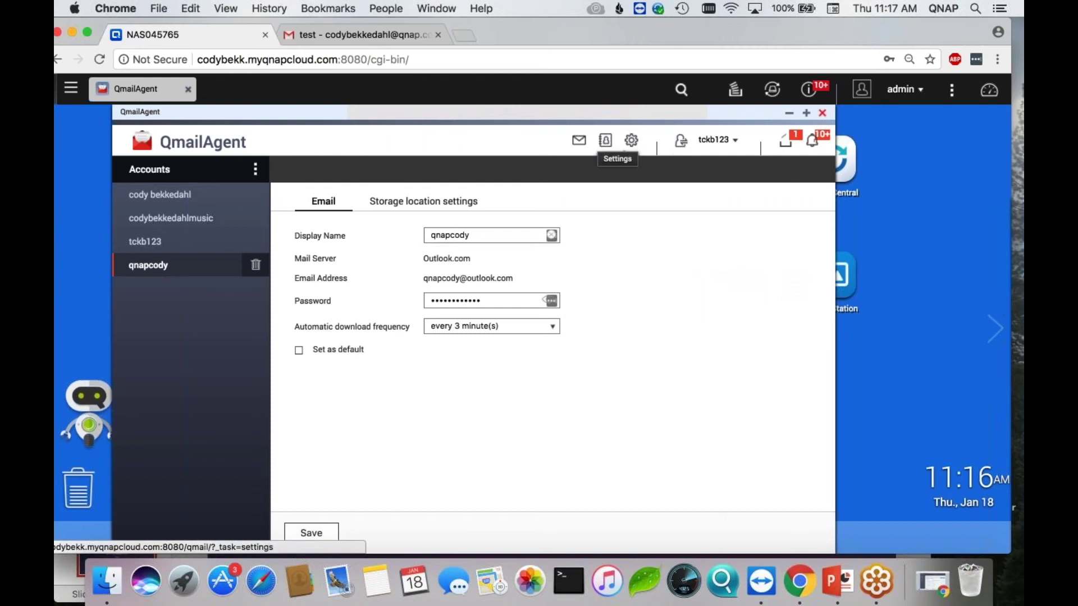
# - Go to the Identities section of QmailAgent's Settings
pyautogui.click(631, 141)
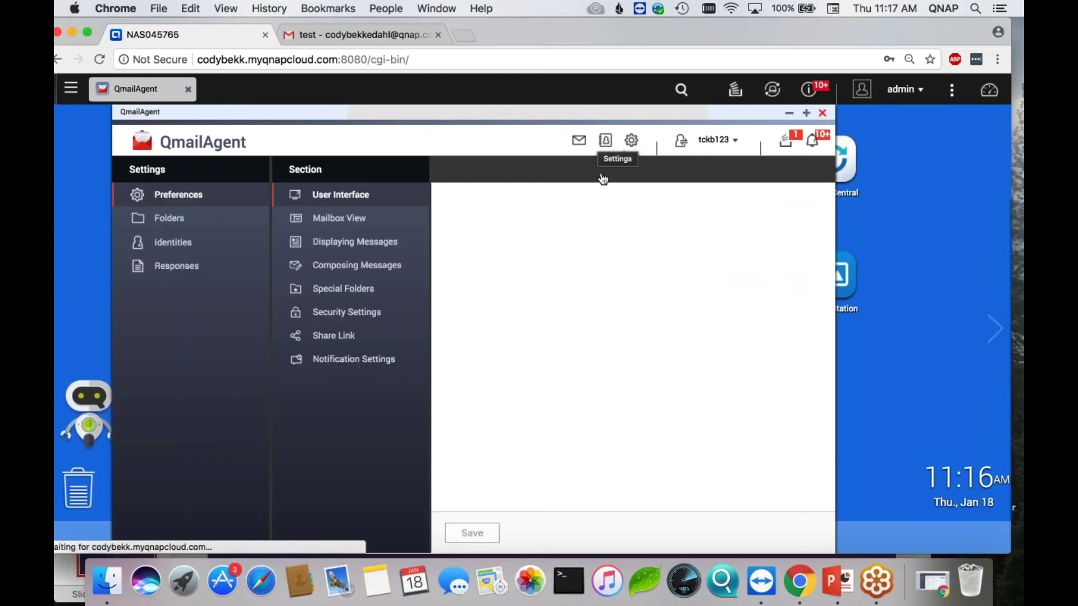
pyautogui.click(209, 242)
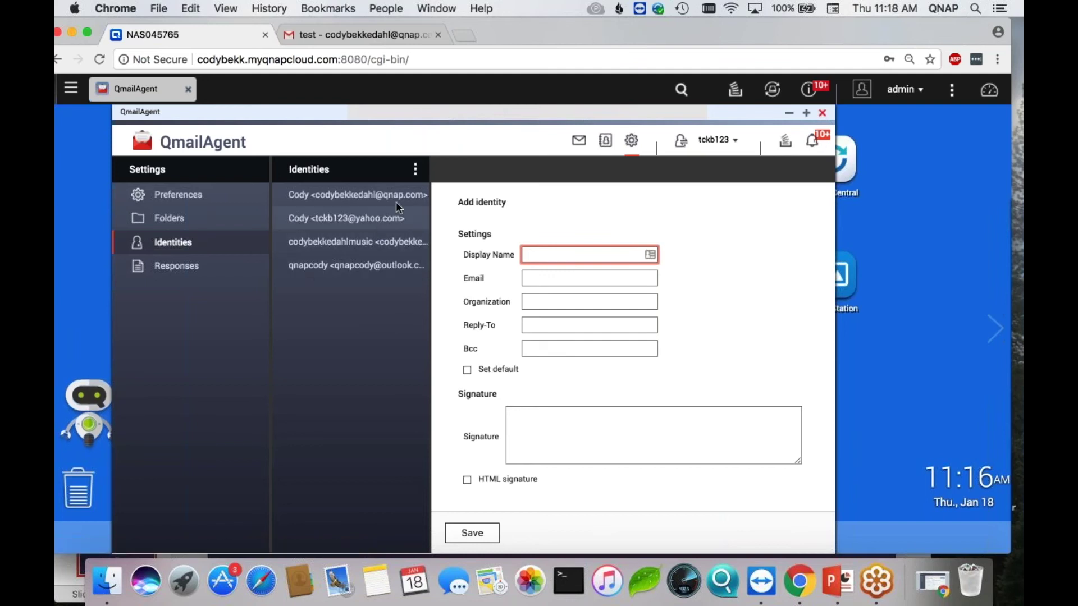
# - Delete the existing Outlook.com sender identity
pyautogui.click(365, 269)
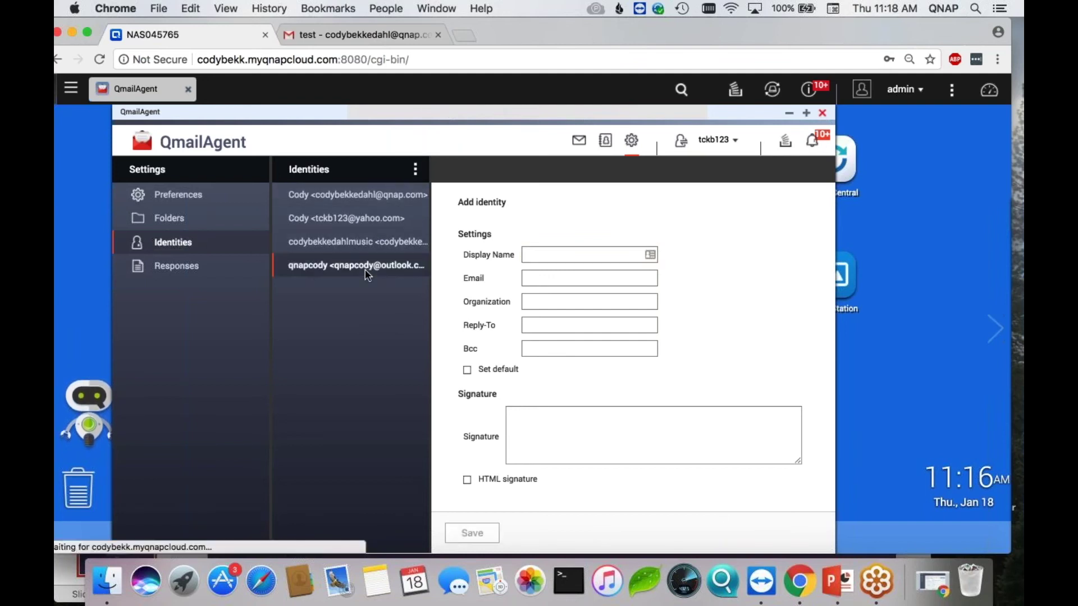
pyautogui.click(416, 171)
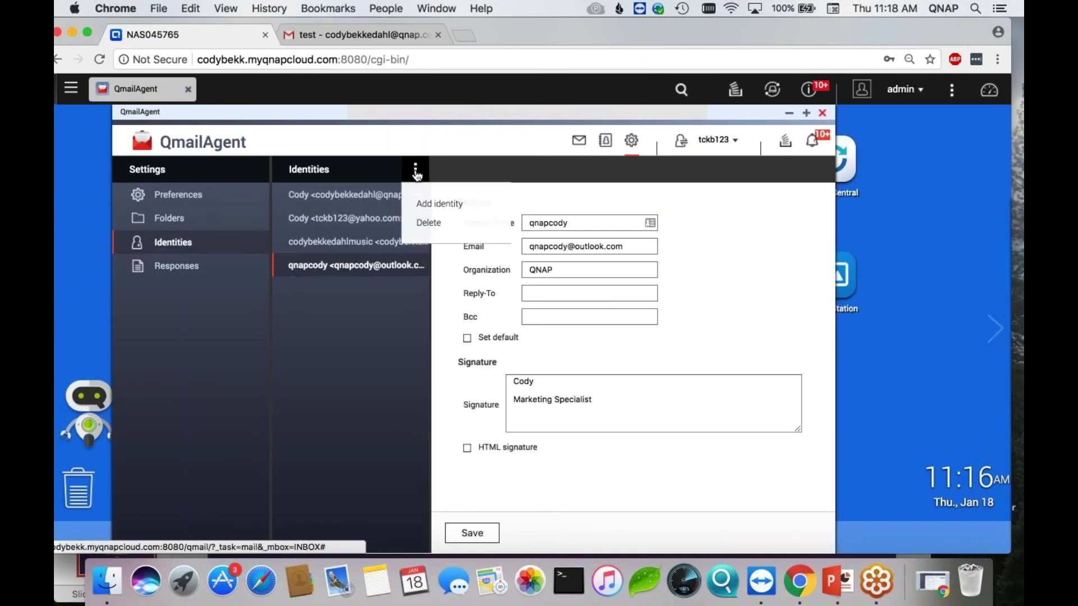
pyautogui.click(428, 225)
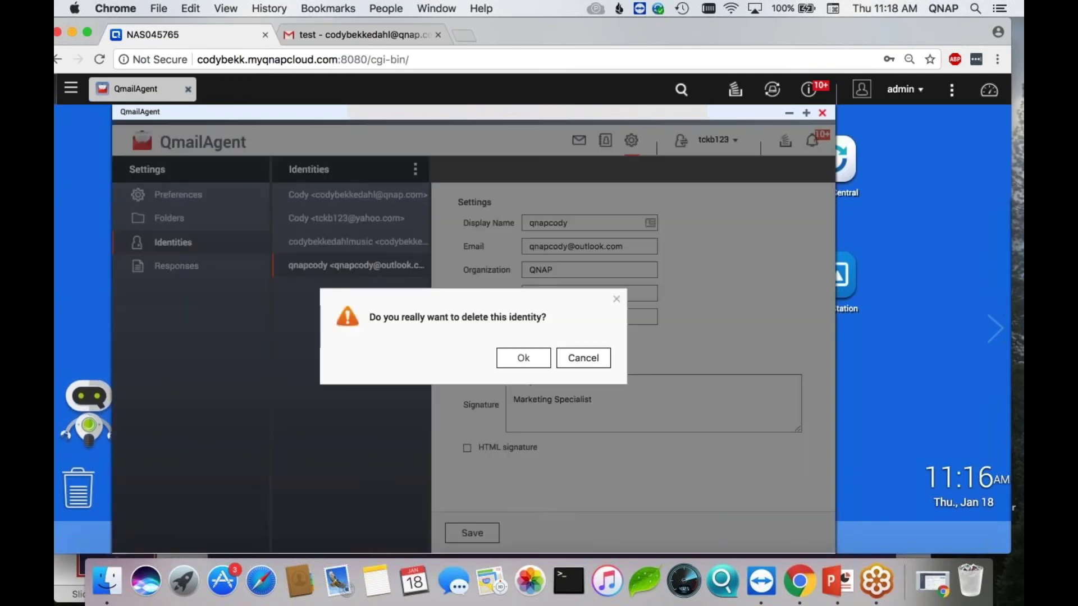
pyautogui.click(520, 356)
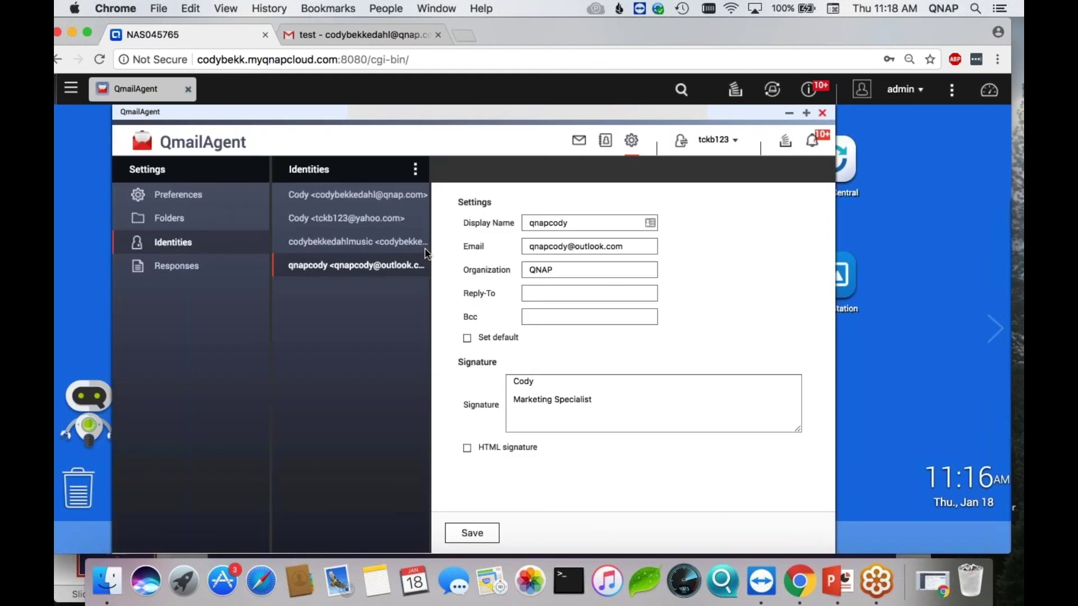
# - Add a new identity with the display name, Outlook.com email address and organization QNAP
pyautogui.click(416, 170)
pyautogui.click(426, 204)
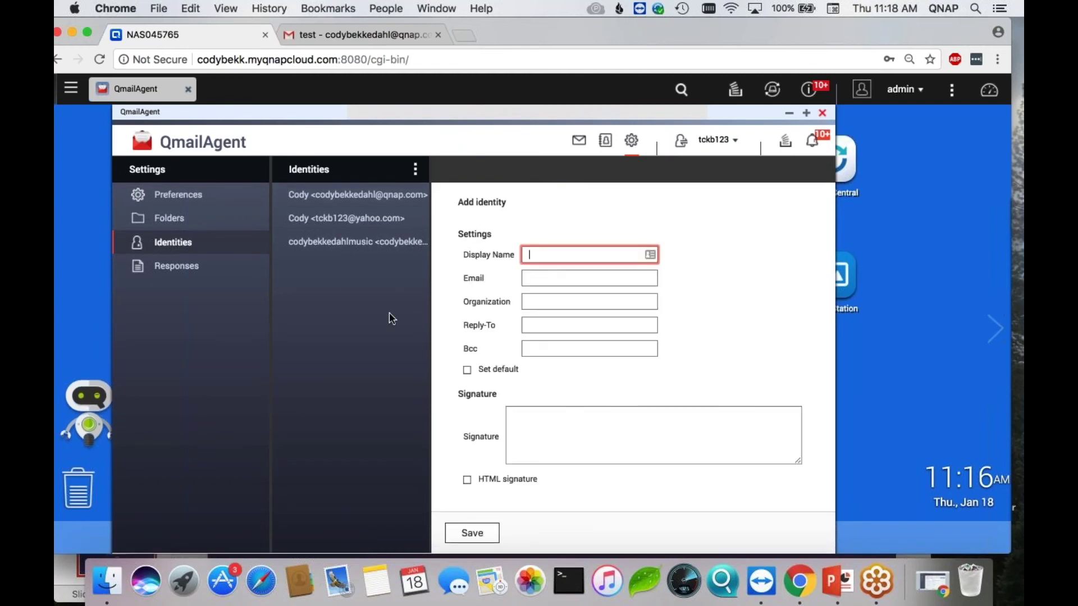
pyautogui.write('qnapcody')
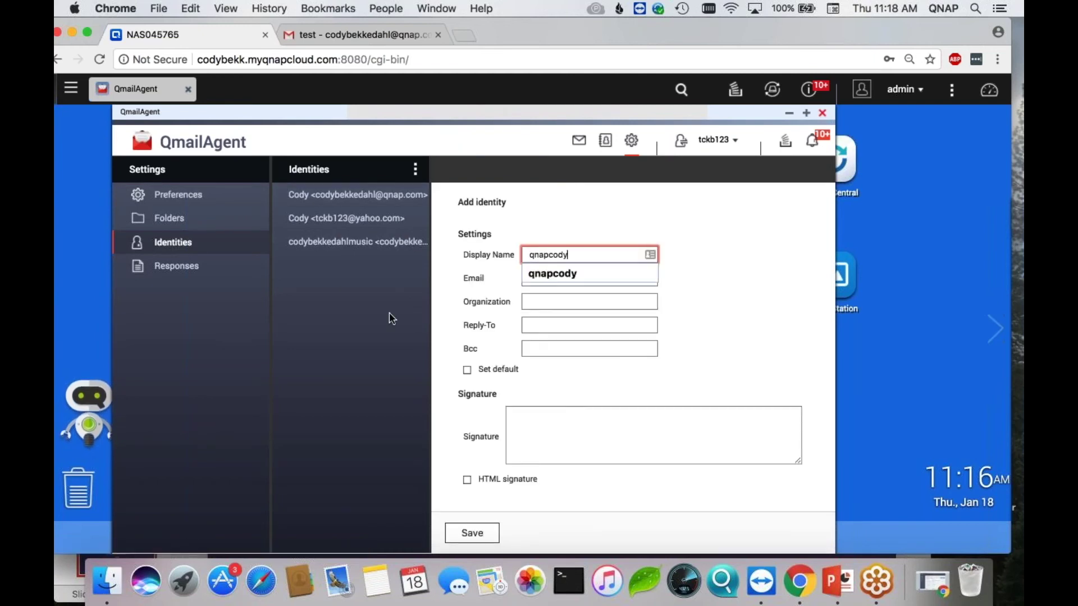
pyautogui.press('Tab')
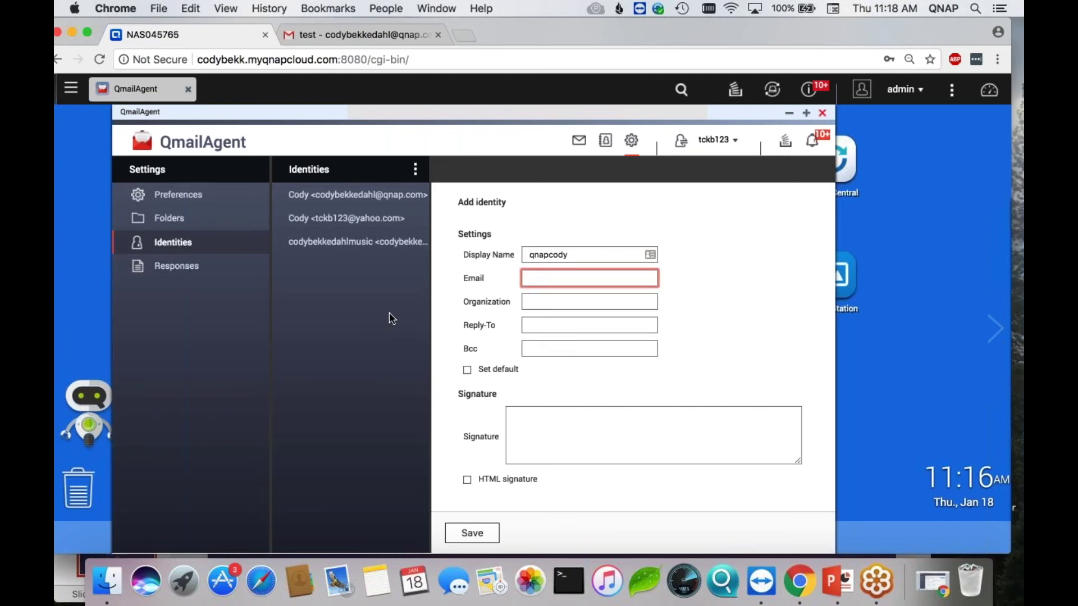
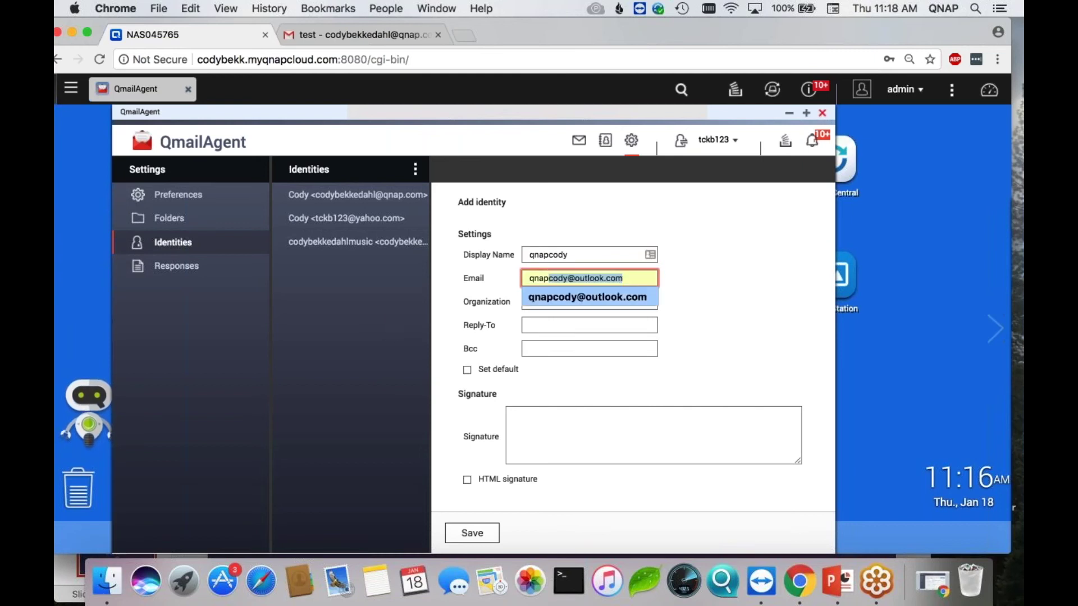
pyautogui.click(535, 297)
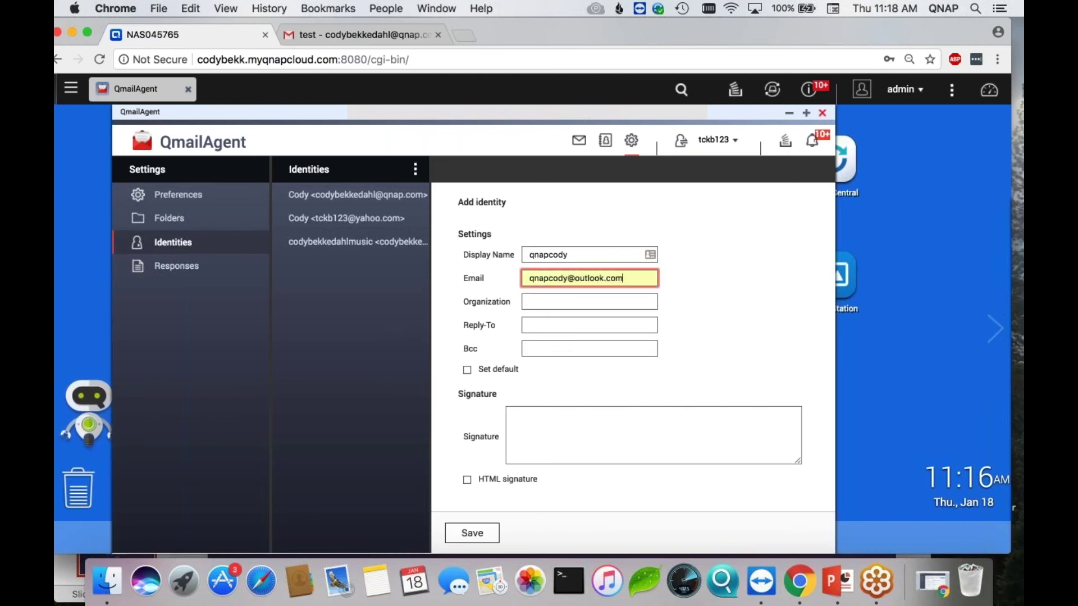
pyautogui.click(535, 303)
pyautogui.write('q')
pyautogui.press('BackSpace')
pyautogui.write('QNAP')
pyautogui.press('Tab')
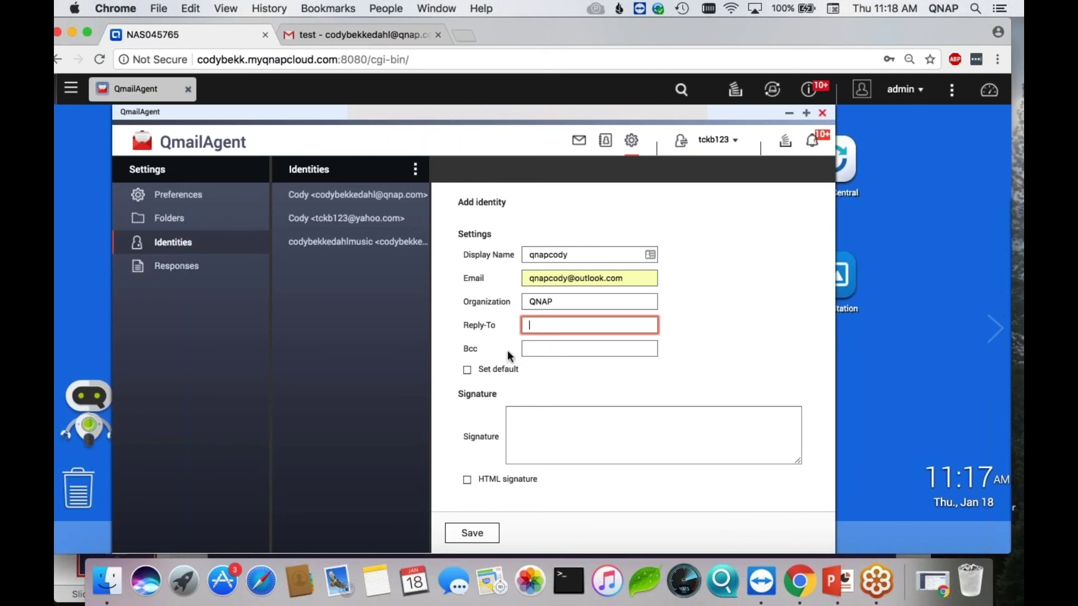
# - Give the identity a two-line signature (a name, then Marketing Specialist) and save it
pyautogui.click(530, 415)
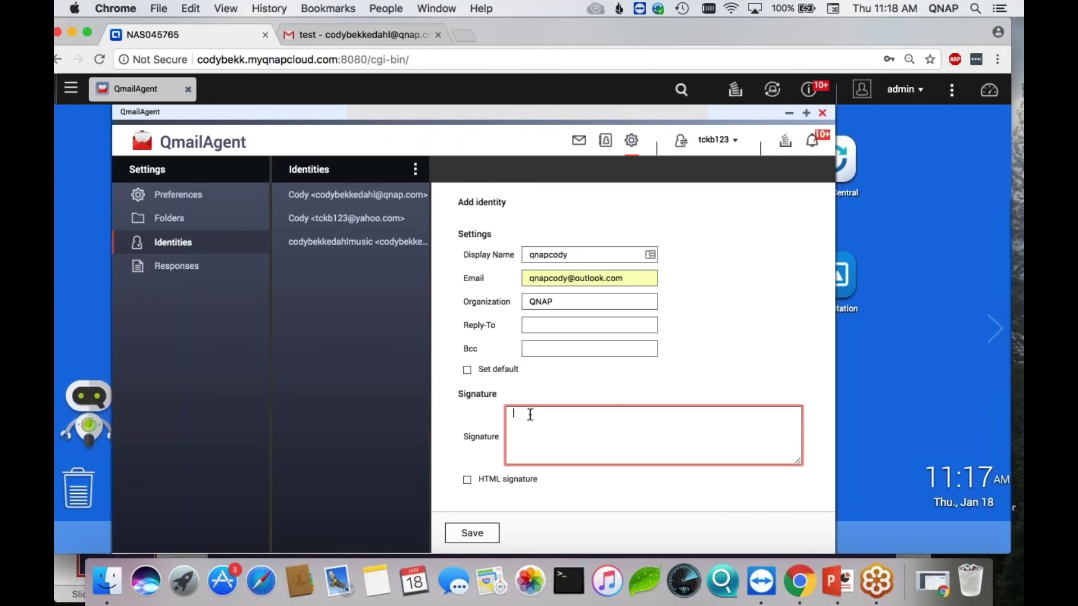
pyautogui.write('Cody')
pyautogui.press('Return')
pyautogui.press('Return')
pyautogui.write('Marketing')
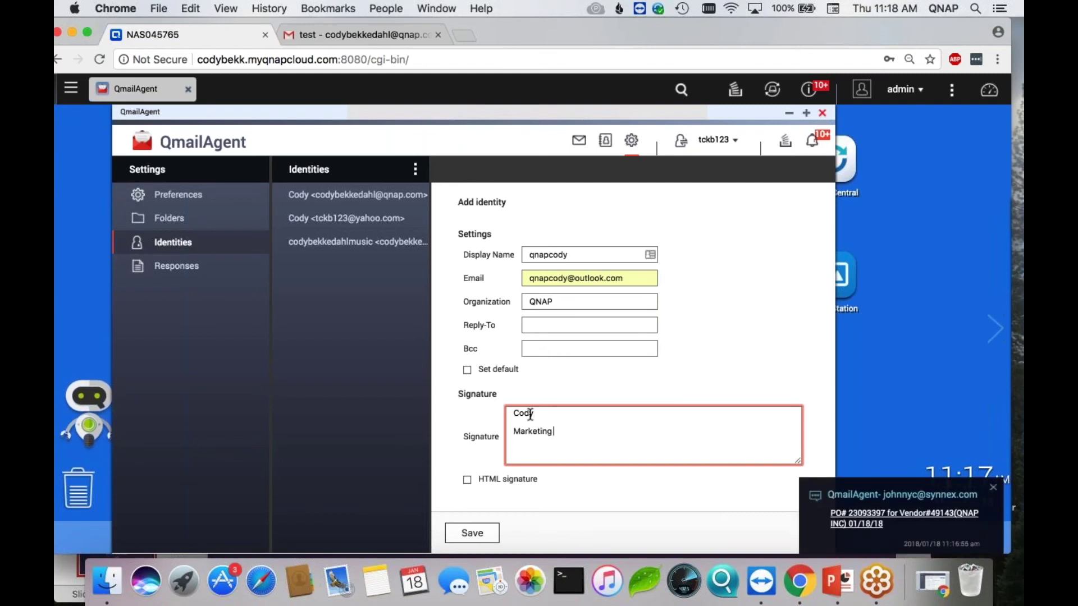
pyautogui.write(' Specialist')
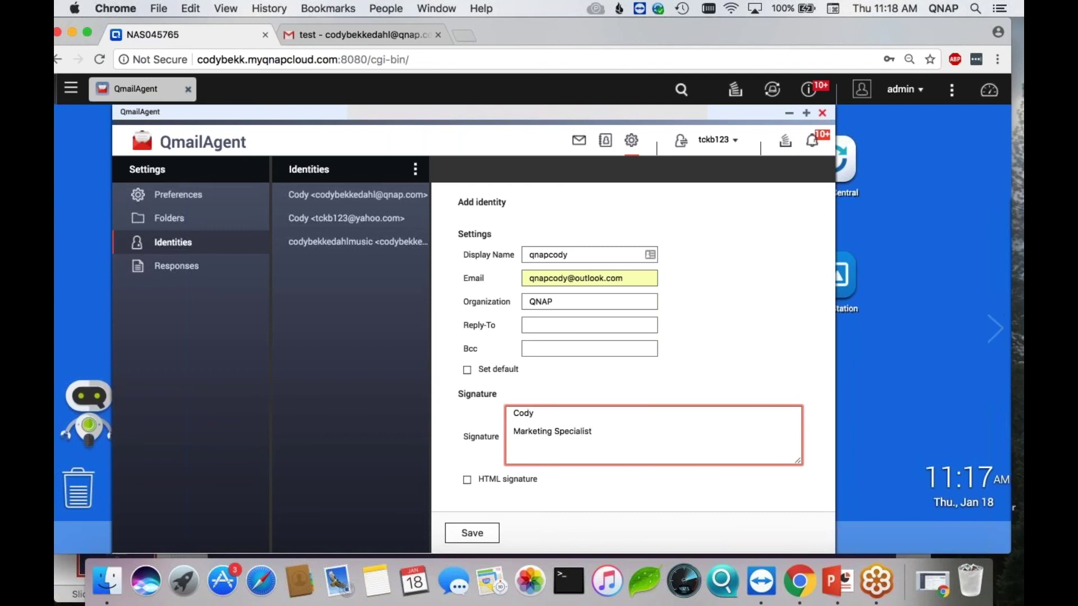
pyautogui.click(478, 534)
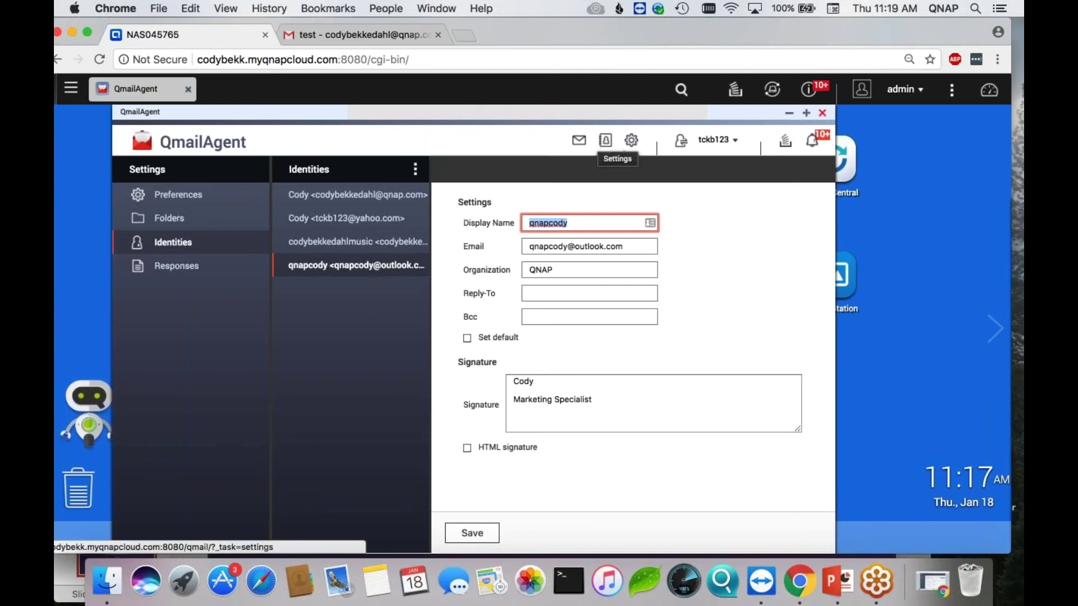
# - Switch the mailbox to the qnap.com account and start a new message
pyautogui.click(579, 143)
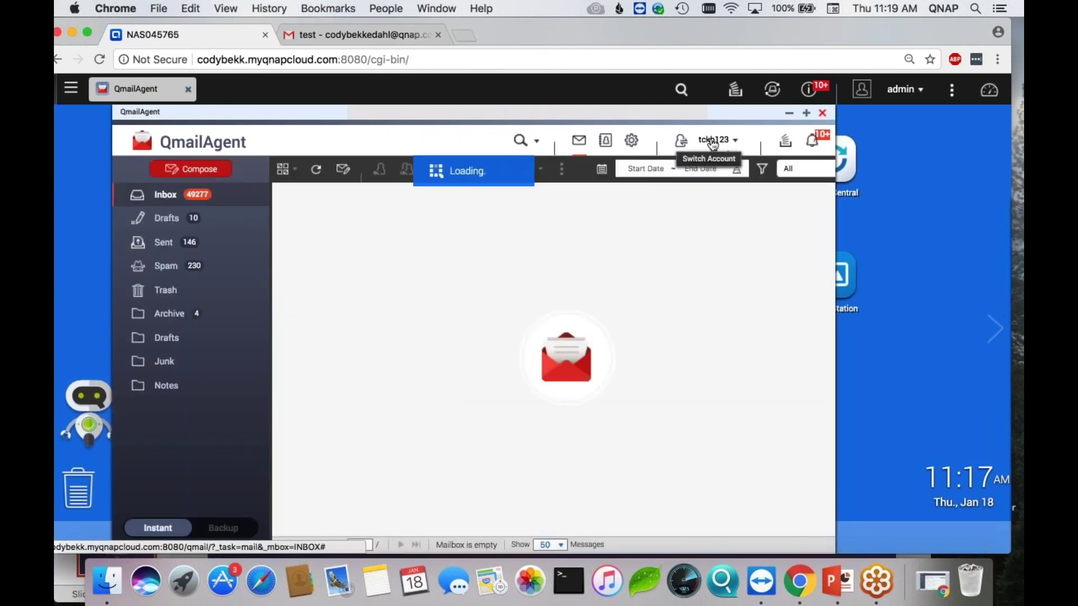
pyautogui.click(713, 140)
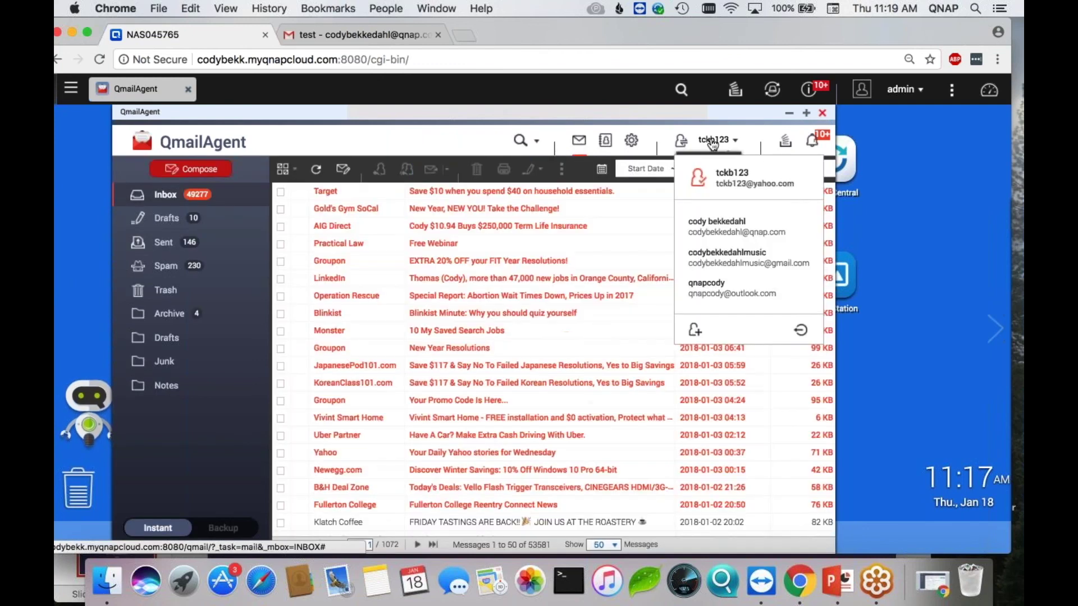
pyautogui.click(713, 225)
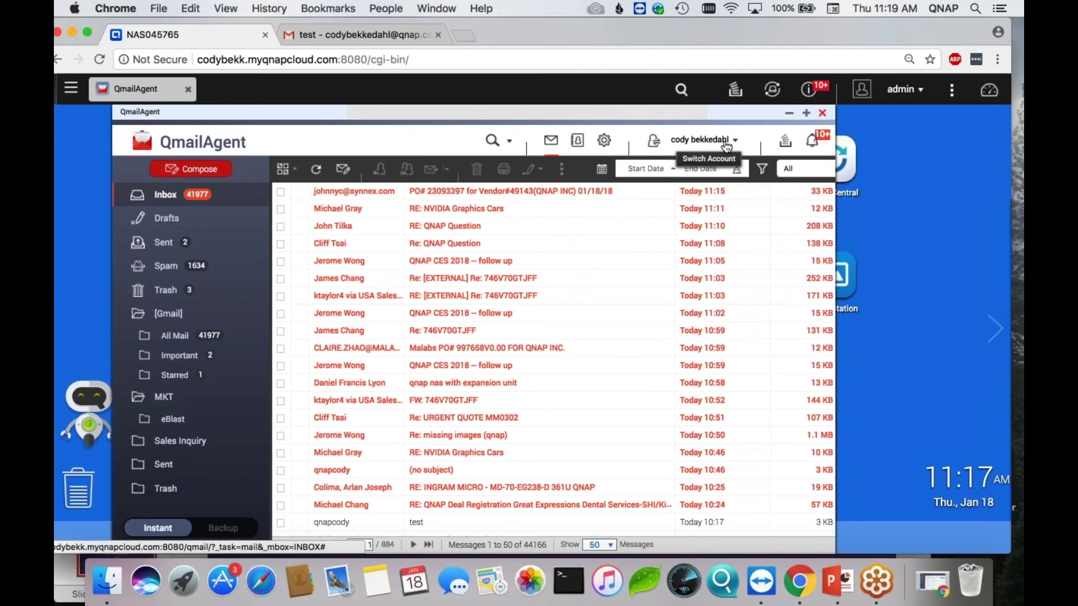
pyautogui.click(219, 170)
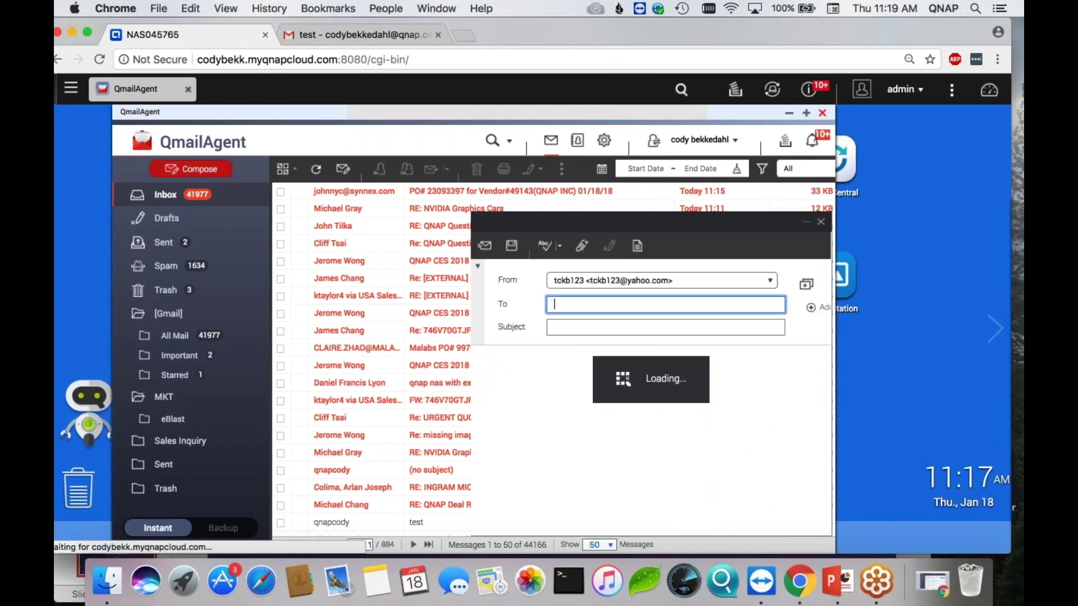
# - Keep the Yahoo sender and address the message to the suggested QNAP colleague
pyautogui.click(691, 279)
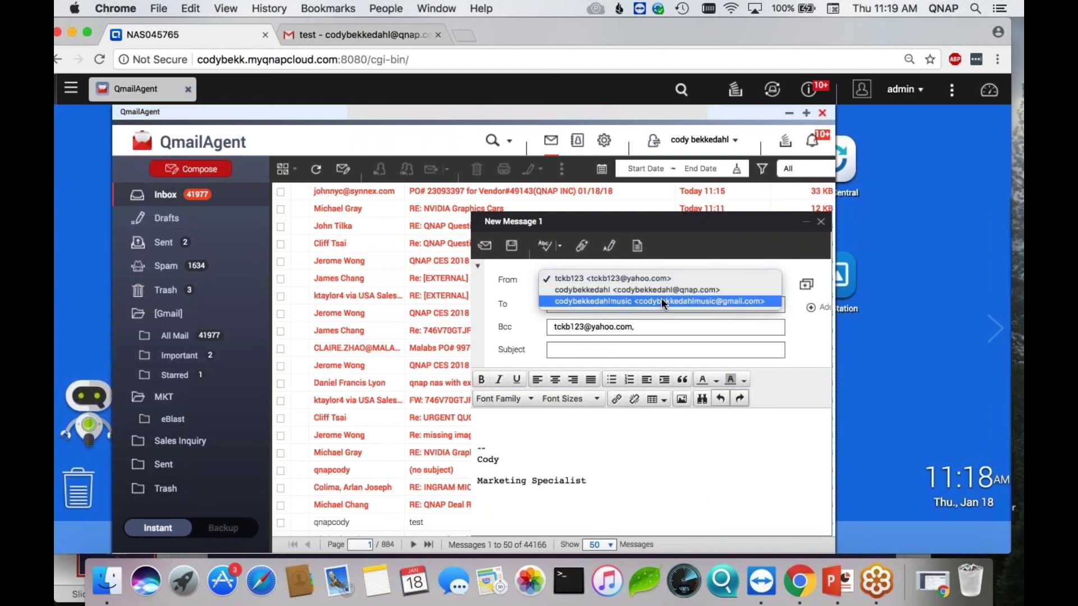
pyautogui.click(651, 278)
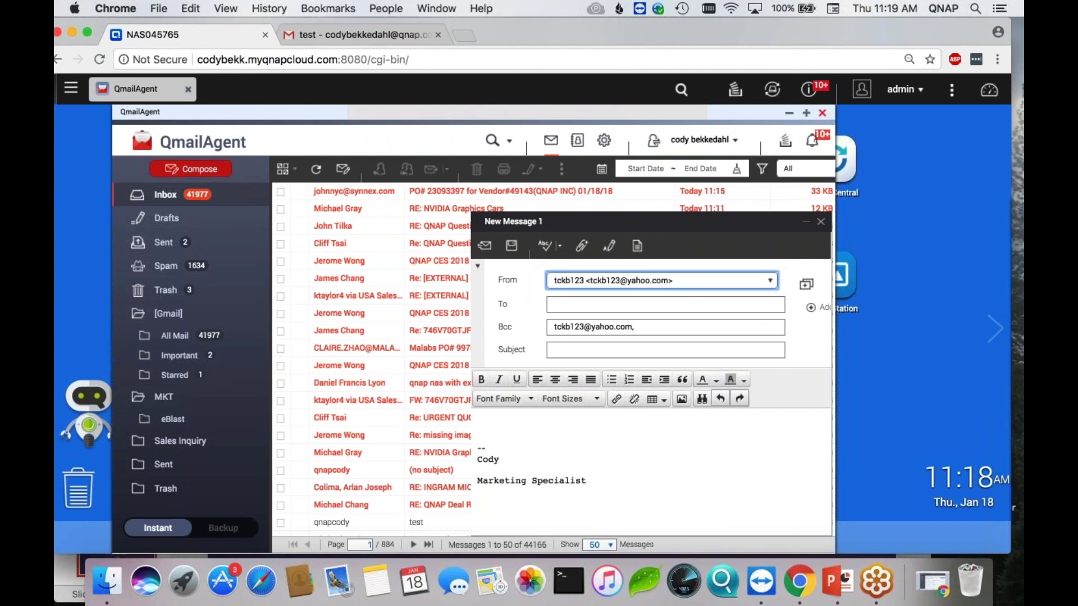
pyautogui.click(634, 304)
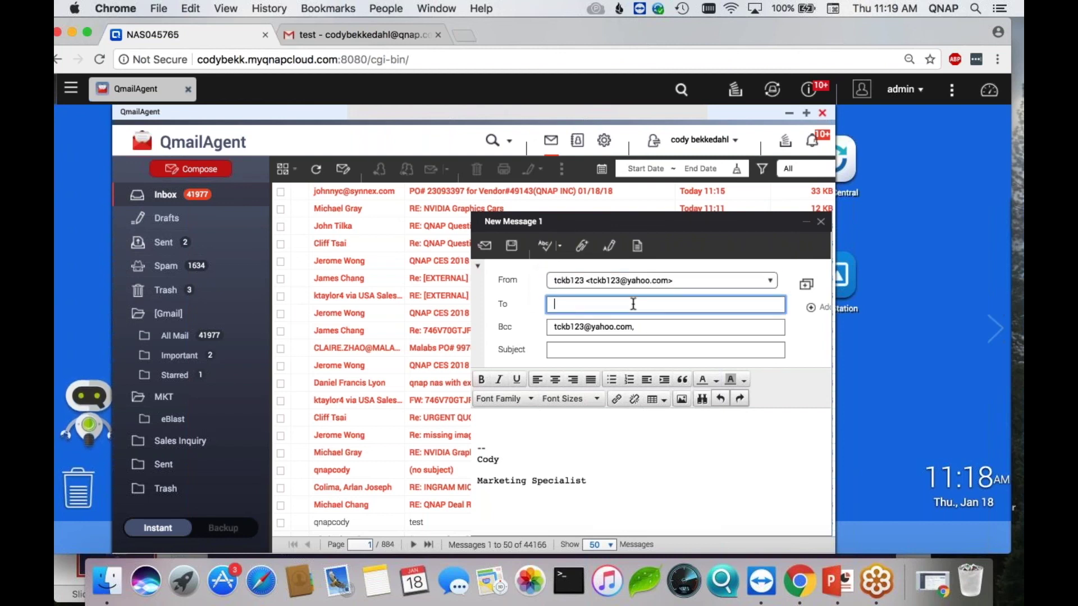
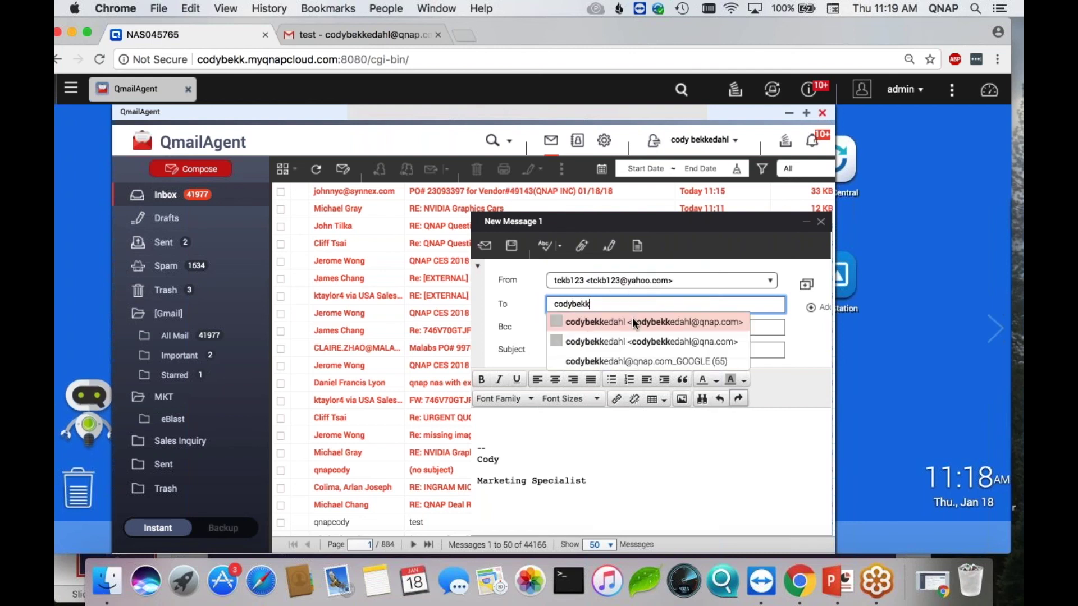
pyautogui.click(632, 321)
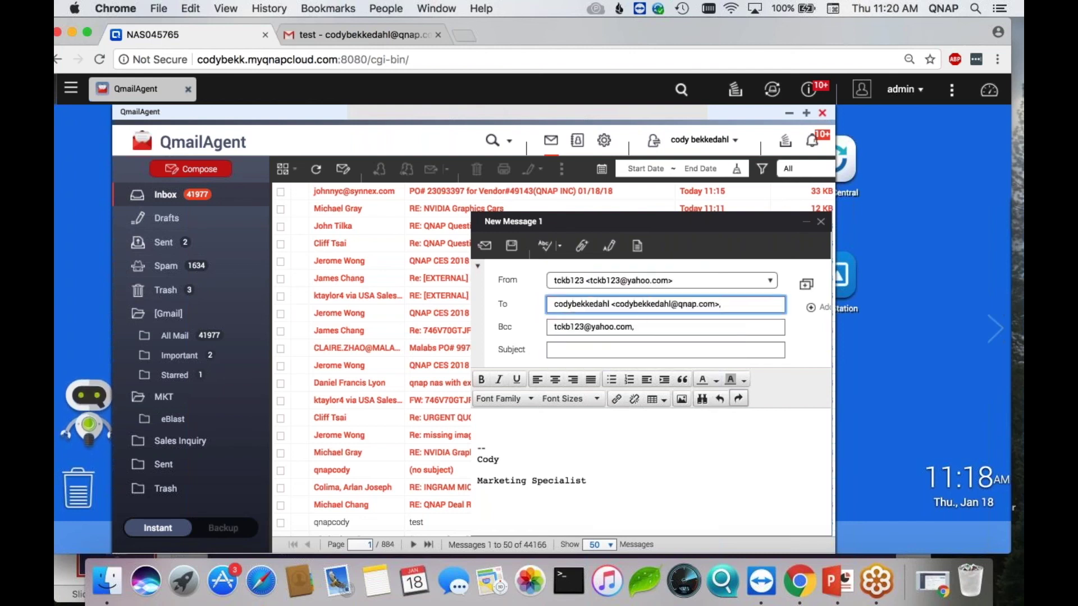
pyautogui.press('BackSpace')
pyautogui.press('BackSpace')
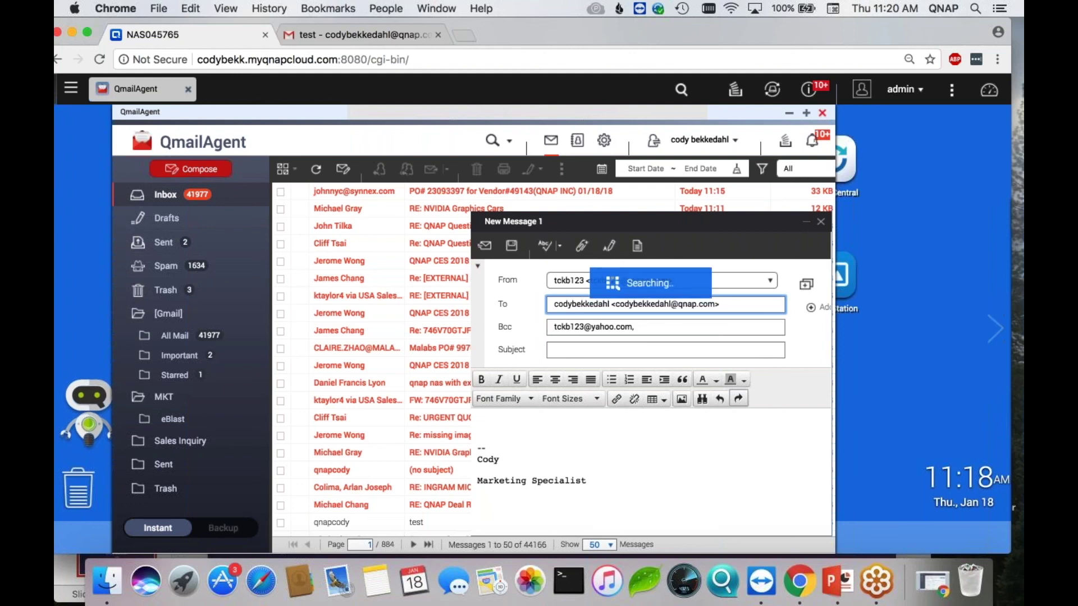
# - Enter the subject 'test' and the body text 'Hi'
pyautogui.click(639, 350)
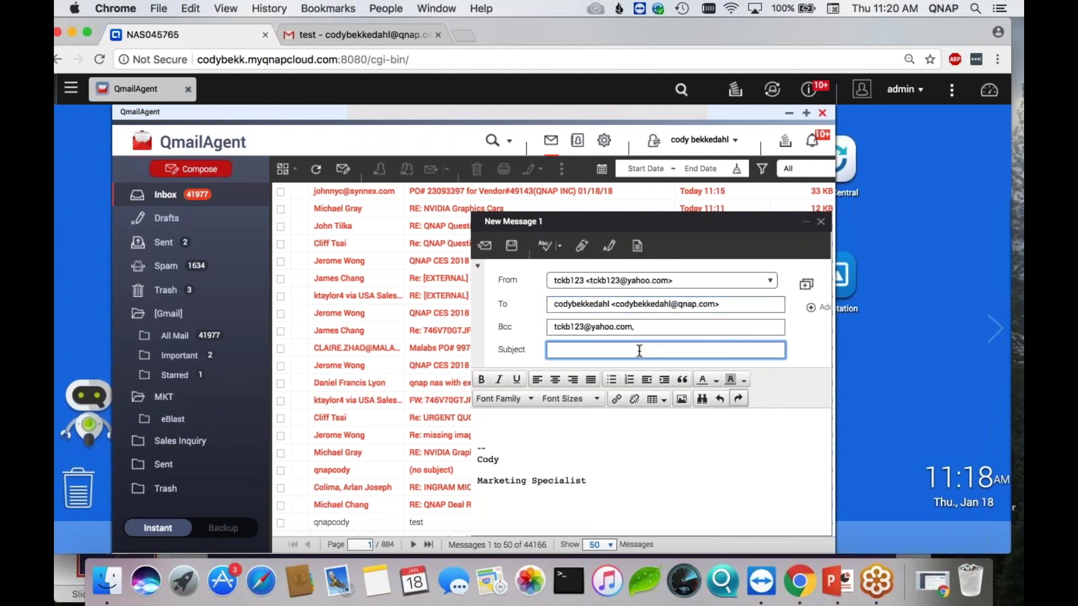
pyautogui.write('test')
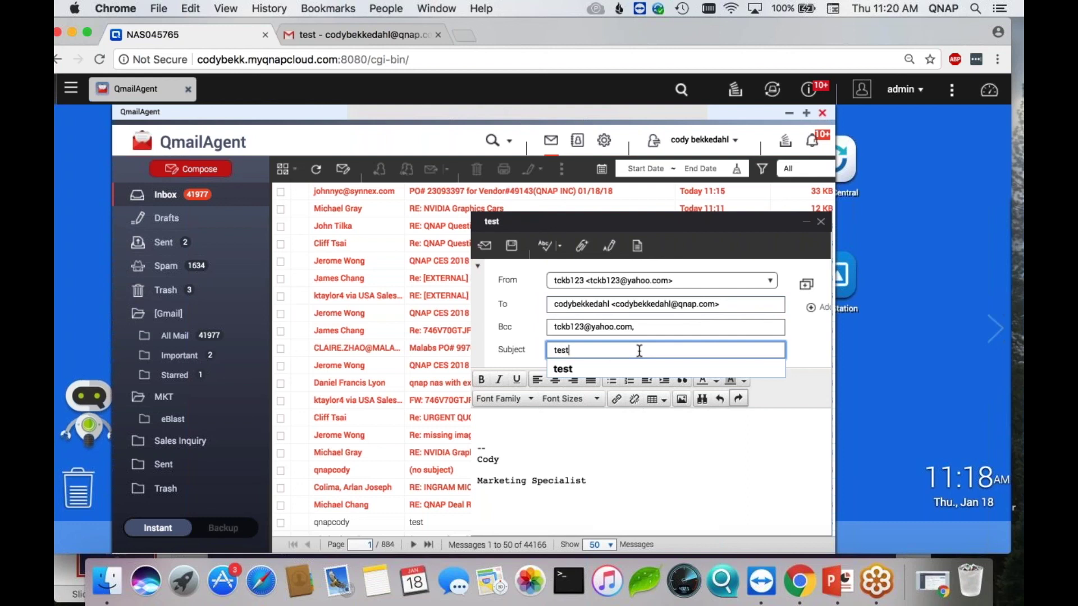
pyautogui.click(533, 352)
pyautogui.click(516, 429)
pyautogui.write('Hi')
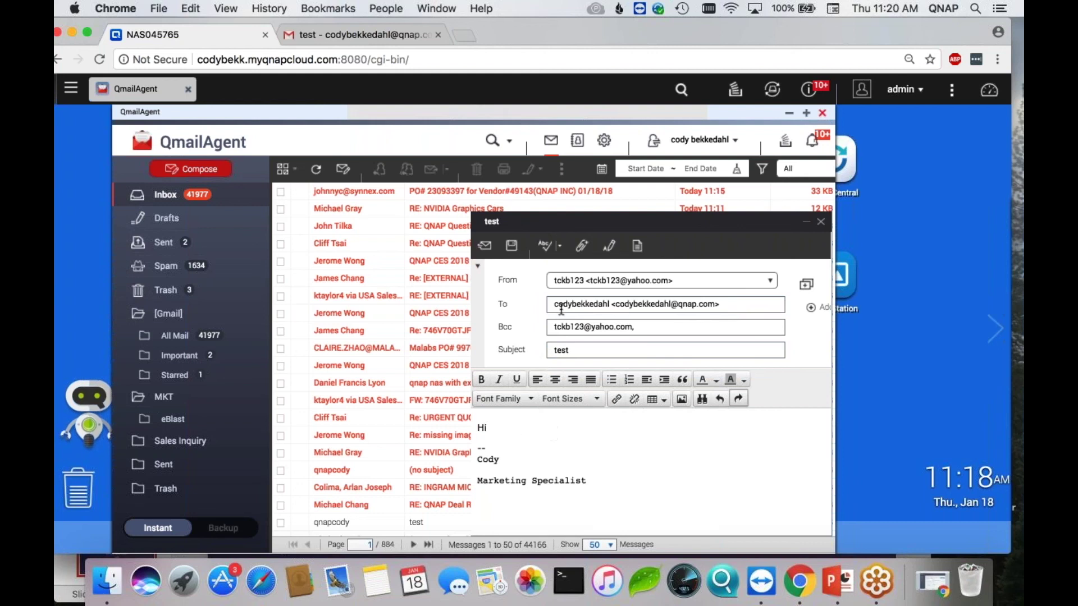
pyautogui.click(582, 252)
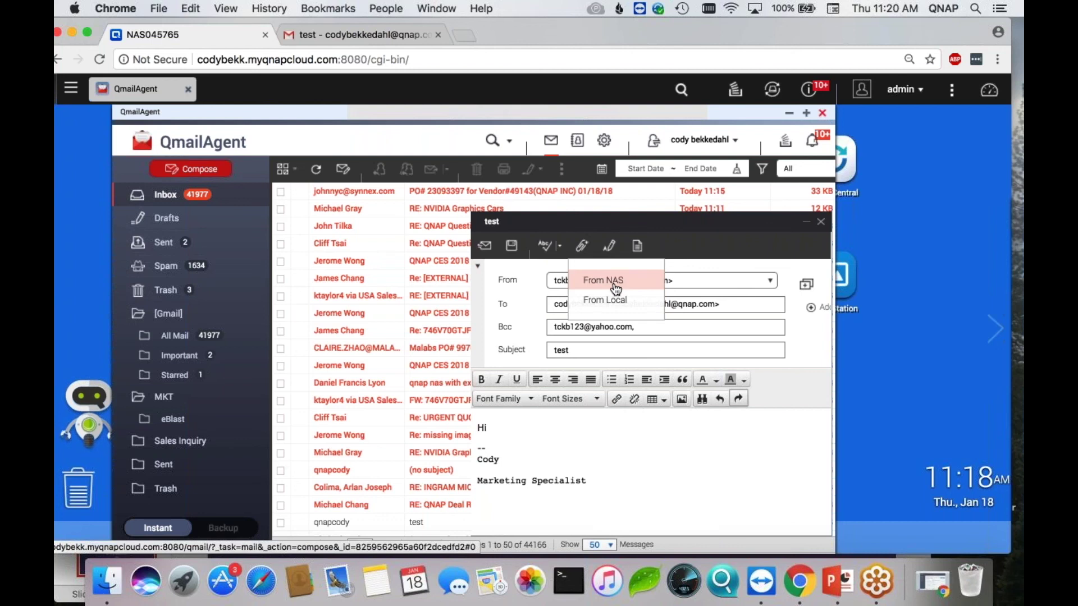
# - Attach 2017_12_12_12_12_43.mp4 from the NAS as a NAS share link
pyautogui.click(615, 286)
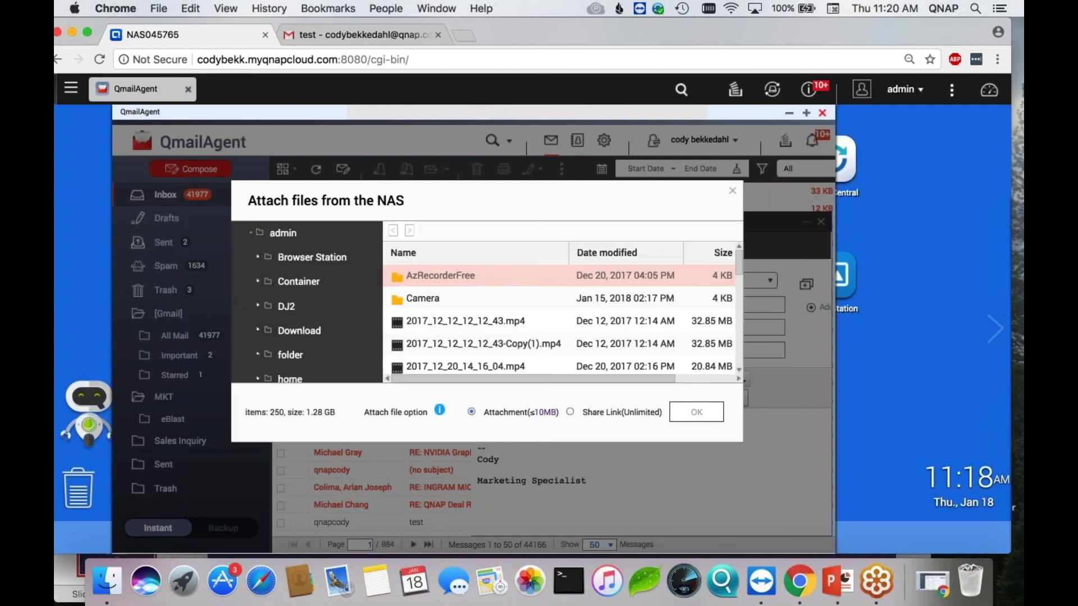
pyautogui.click(568, 318)
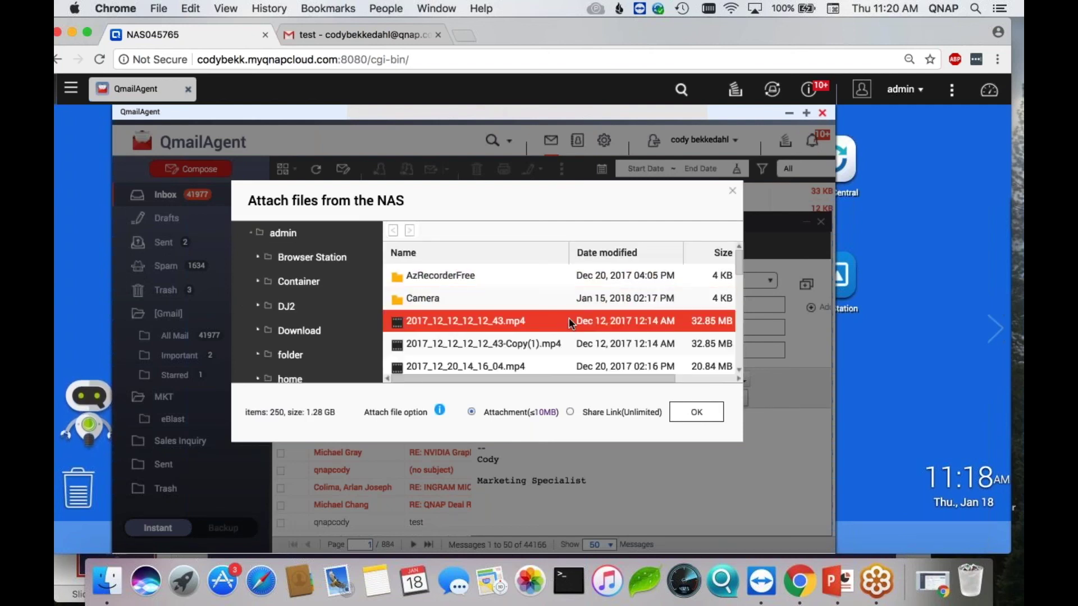
pyautogui.click(684, 413)
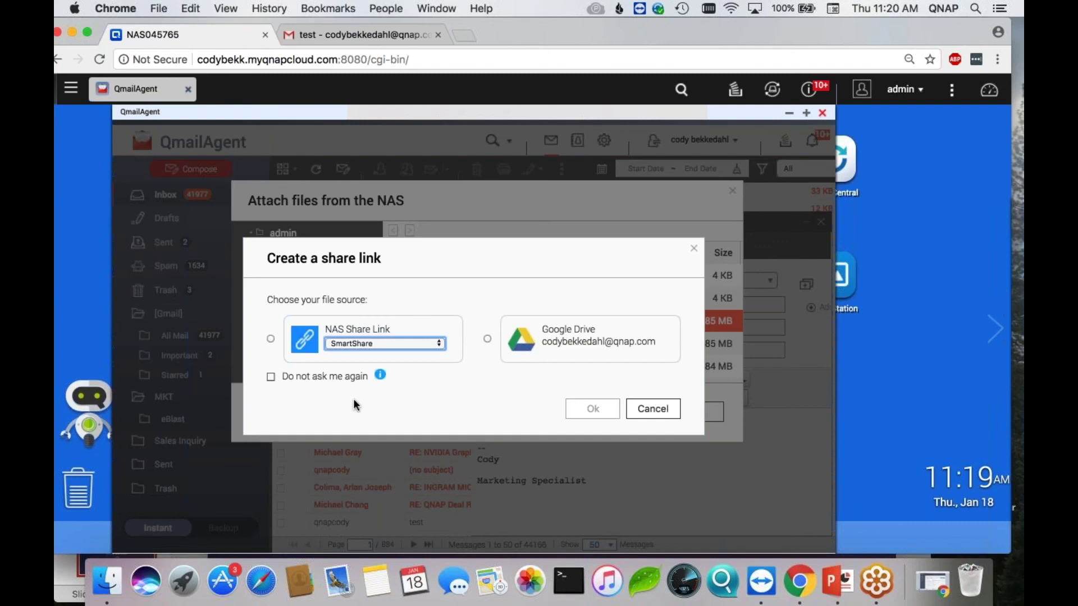
pyautogui.click(271, 338)
pyautogui.click(587, 413)
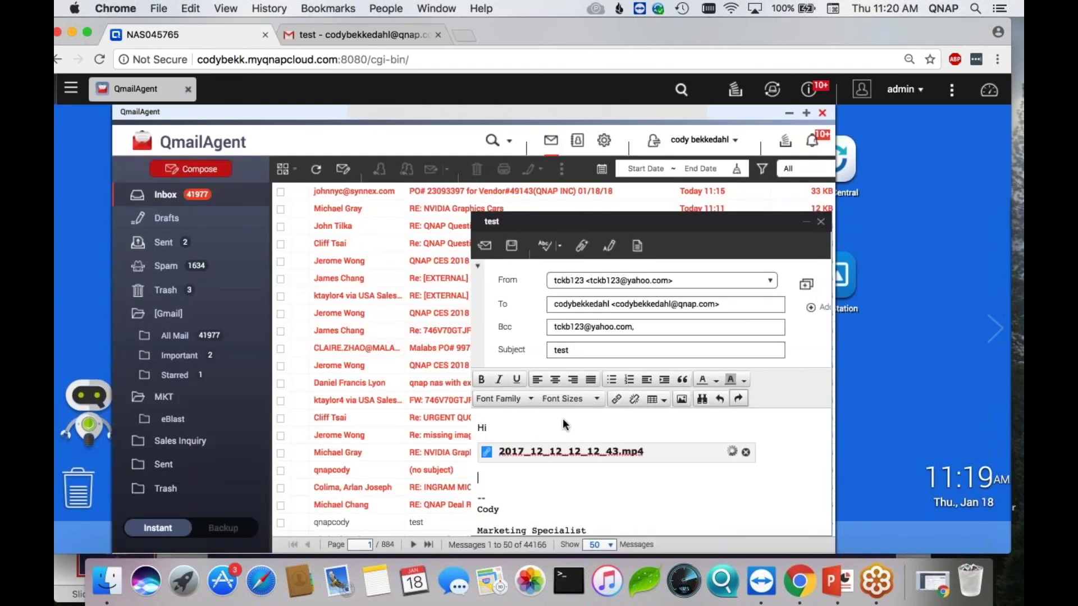
# - Send the message once the upload-in-progress warning is dismissed
pyautogui.click(484, 245)
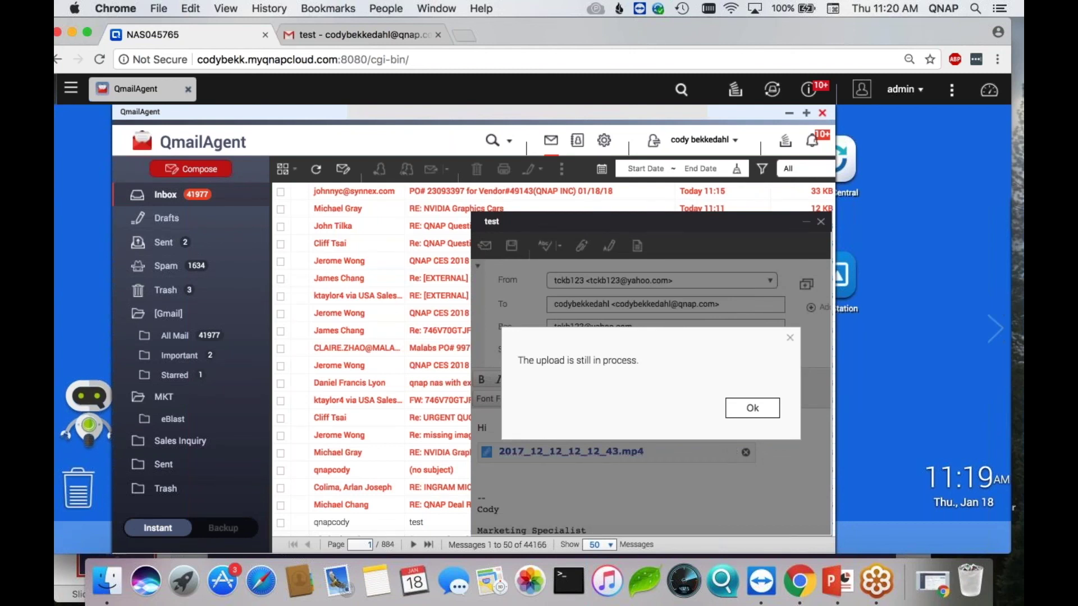
pyautogui.click(758, 408)
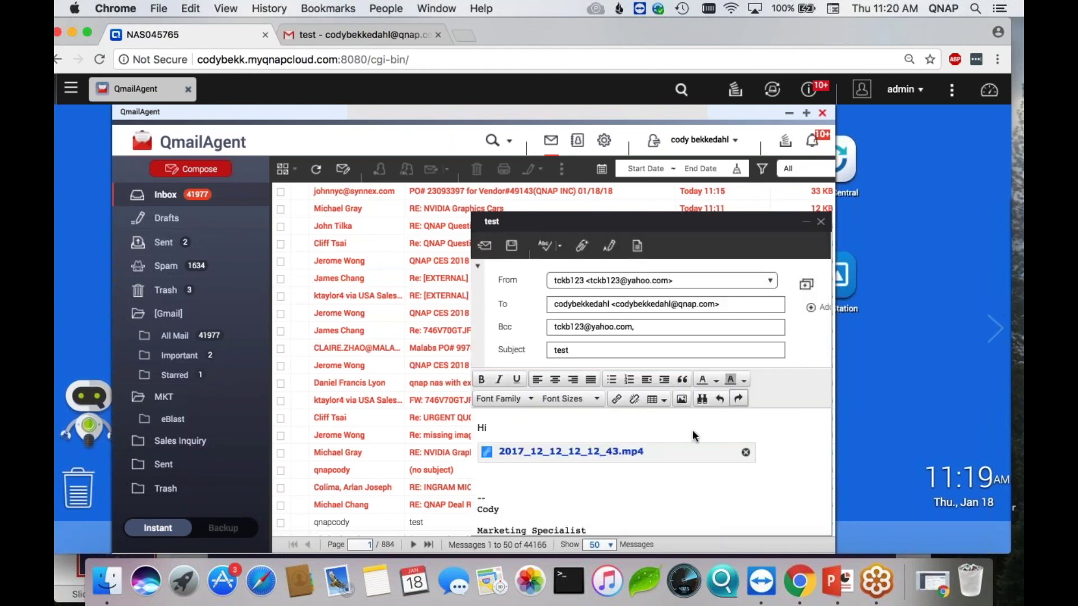
pyautogui.click(485, 253)
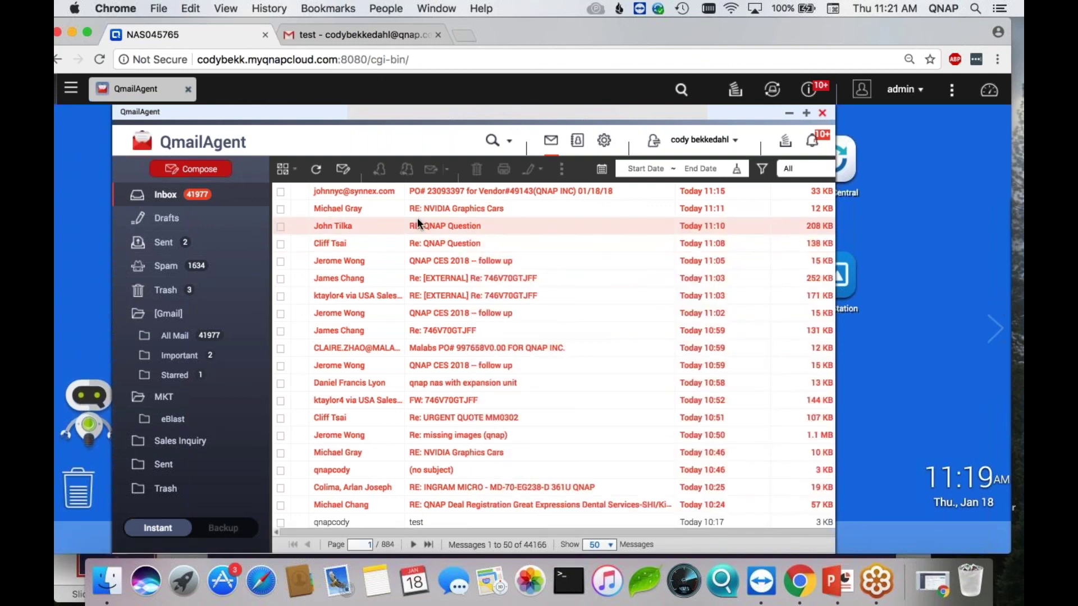
# - In the Gmail inbox, open the (no subject) email and follow its 2017_12_12_12_12_43.mp4 share link
pyautogui.click(352, 36)
pyautogui.click(224, 137)
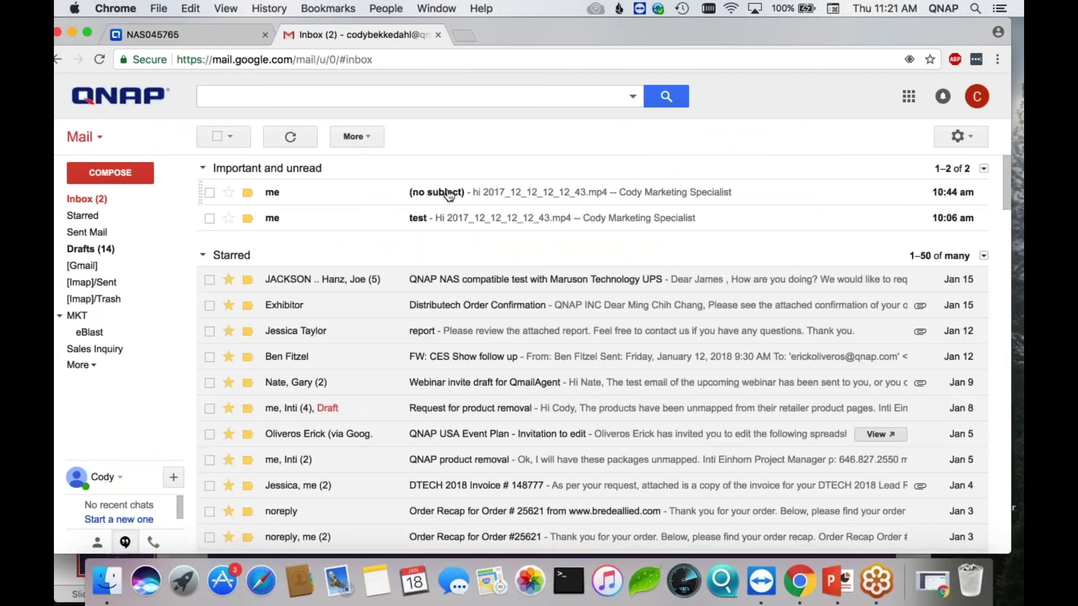
pyautogui.click(477, 196)
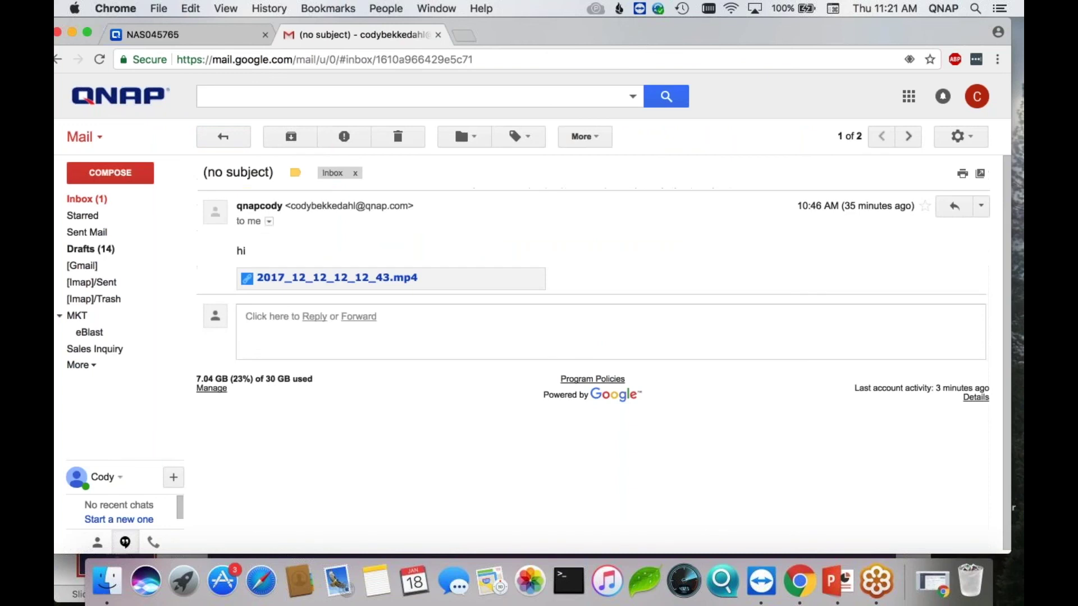
pyautogui.click(378, 283)
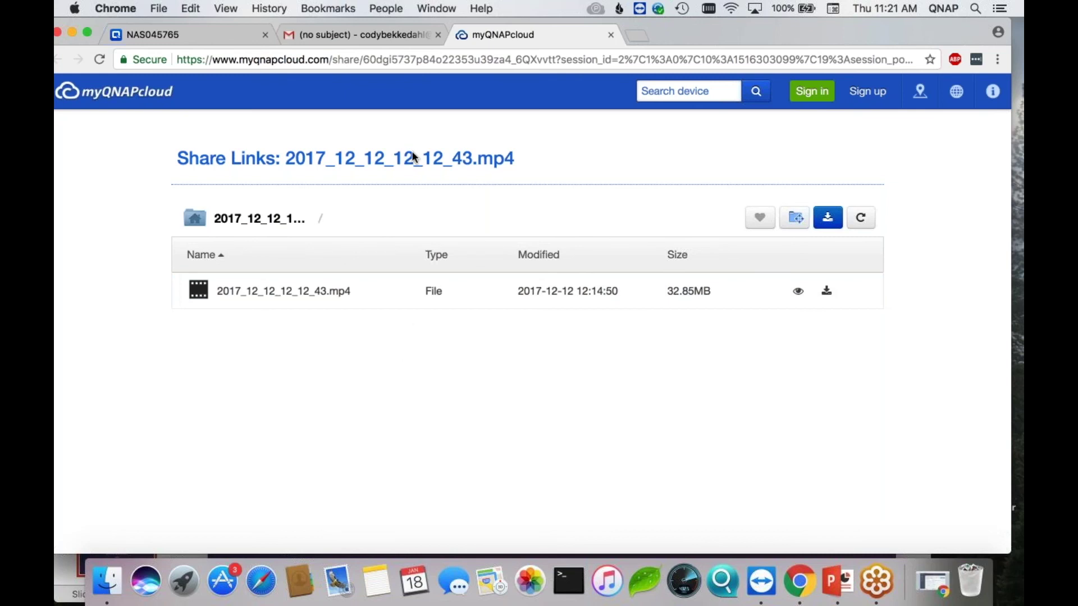
# - Switch to the NAS045765 tab and shift the QmailAgent Inbox window slightly left
pyautogui.click(220, 37)
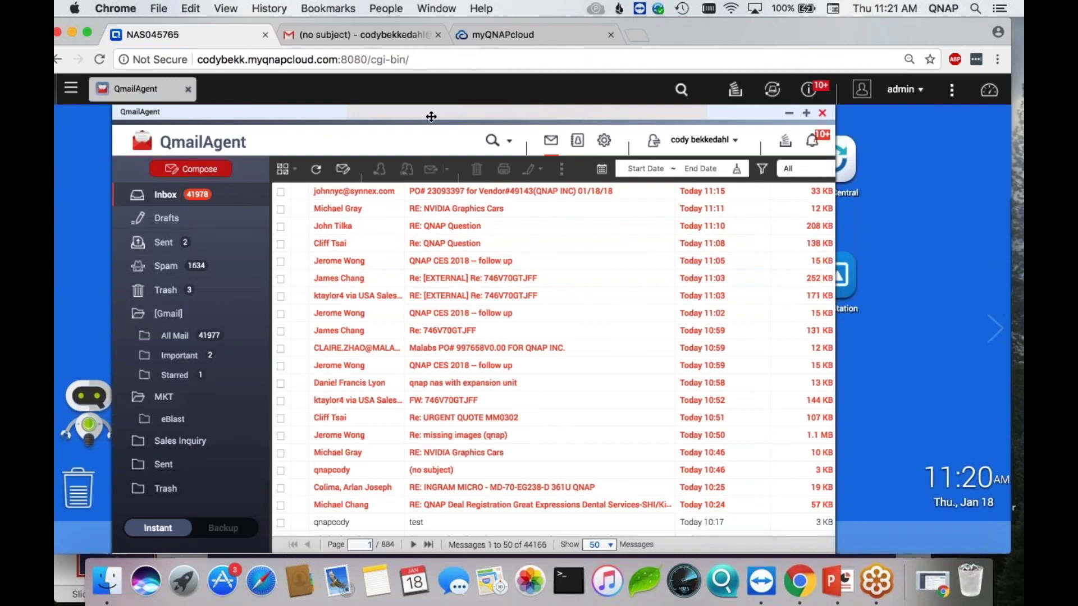
pyautogui.moveTo(431, 116); pyautogui.dragTo(409, 117)
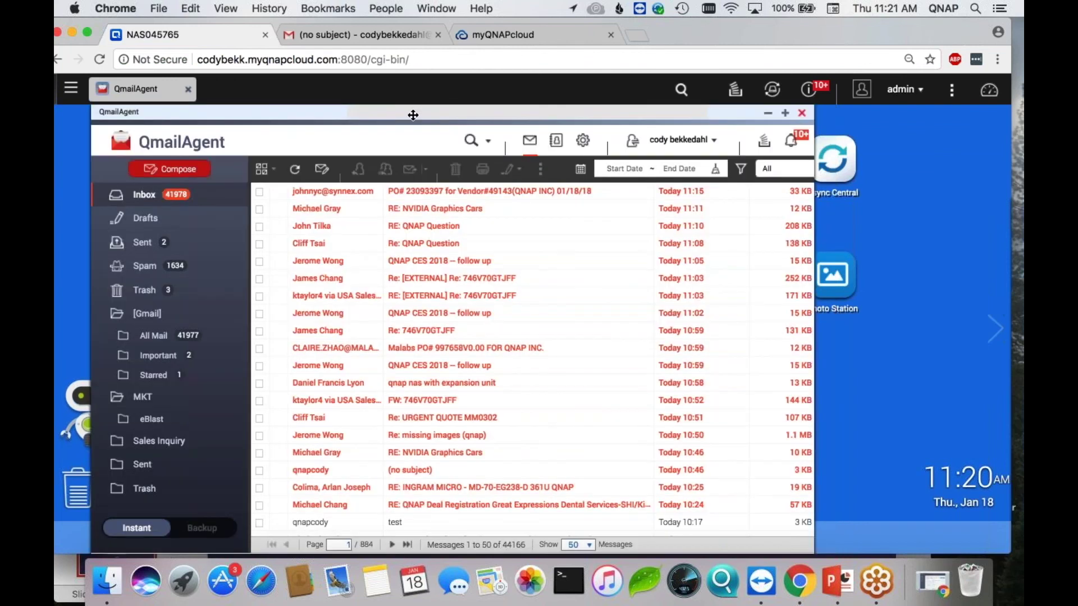